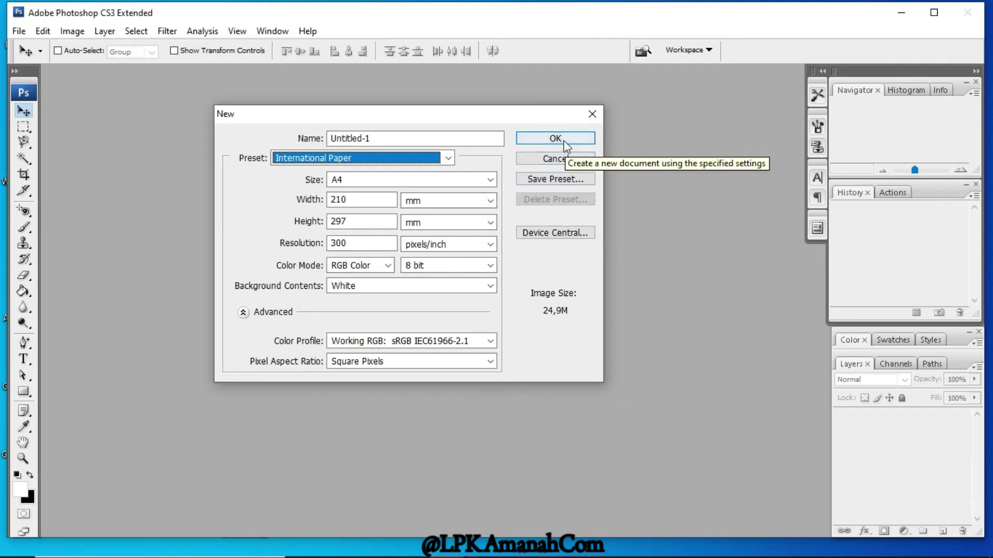
# - Create the A4 document at 300 pixels/inch with a white background and rotate its canvas 90° clockwise
pyautogui.click(556, 138)
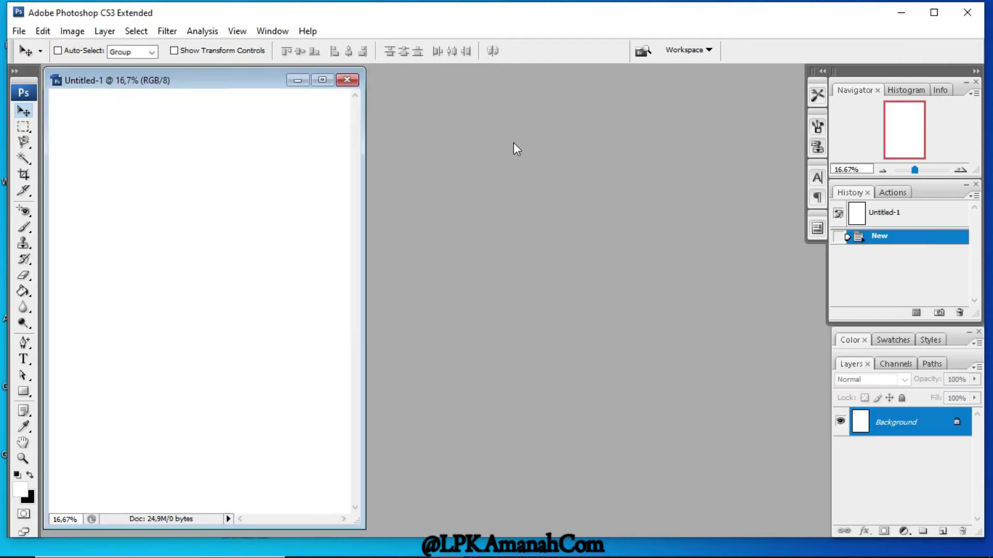
pyautogui.moveTo(264, 84); pyautogui.dragTo(496, 94)
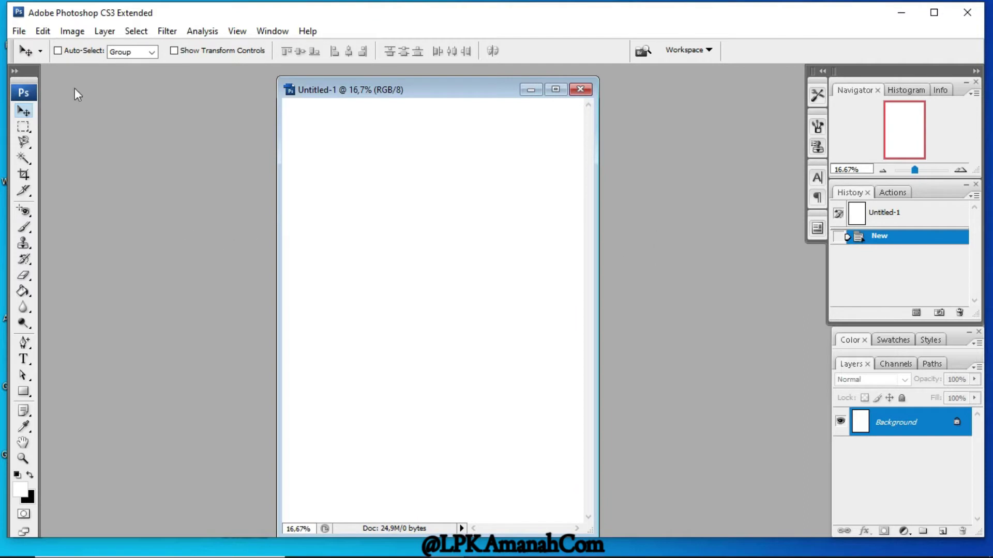
pyautogui.click(72, 32)
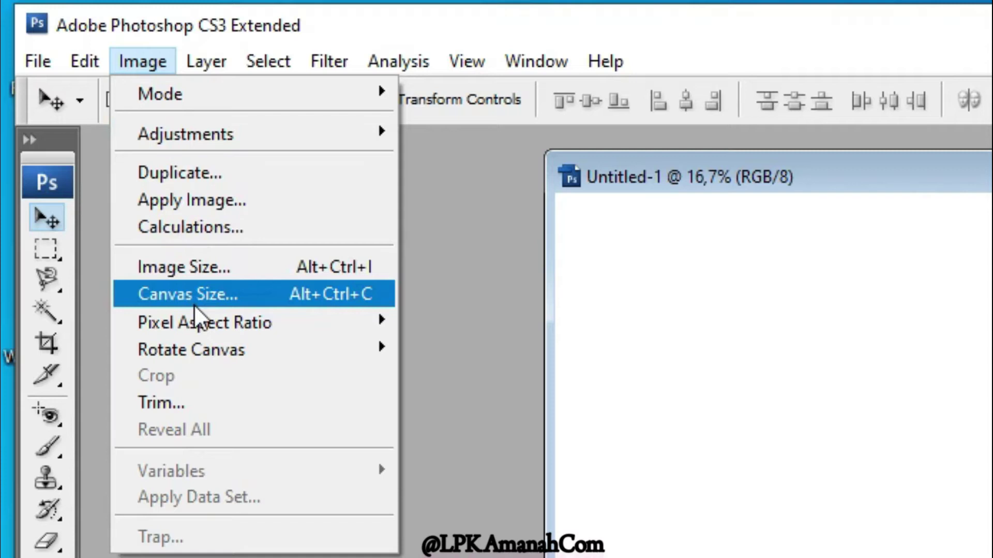
pyautogui.moveTo(208, 351)
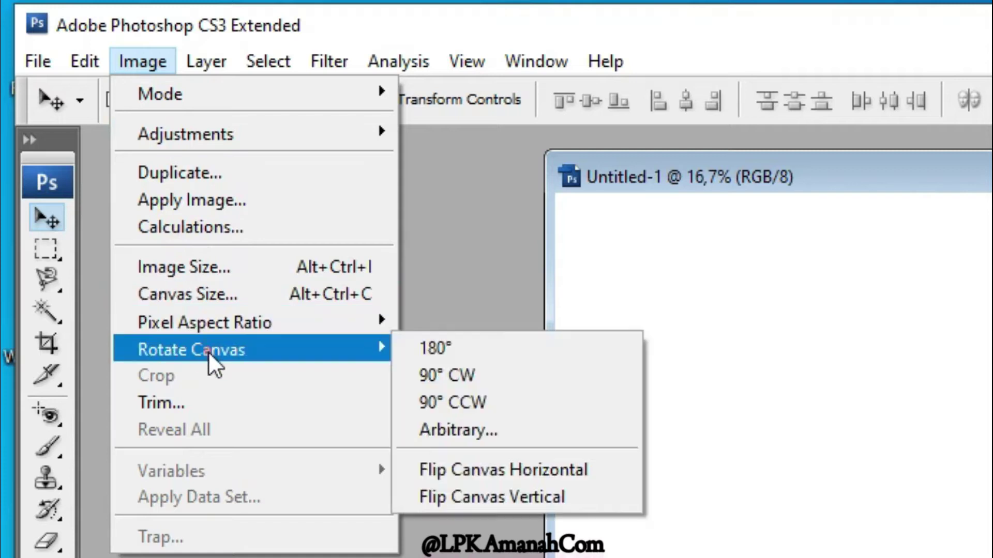
pyautogui.click(448, 377)
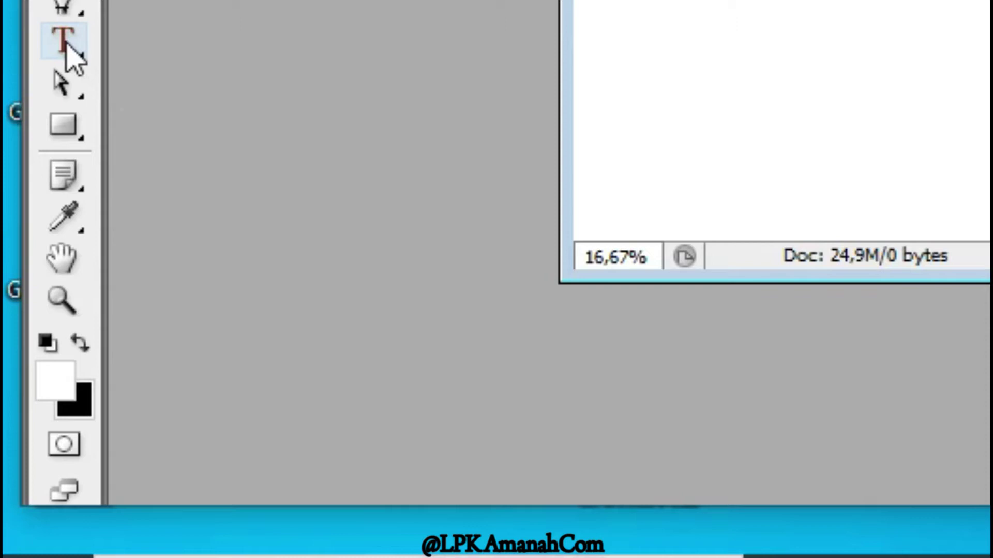
# - Add the horizontal text "BELAJAR BLENDING" in 72 pt Impact and move it to the middle of the canvas
pyautogui.click(24, 360)
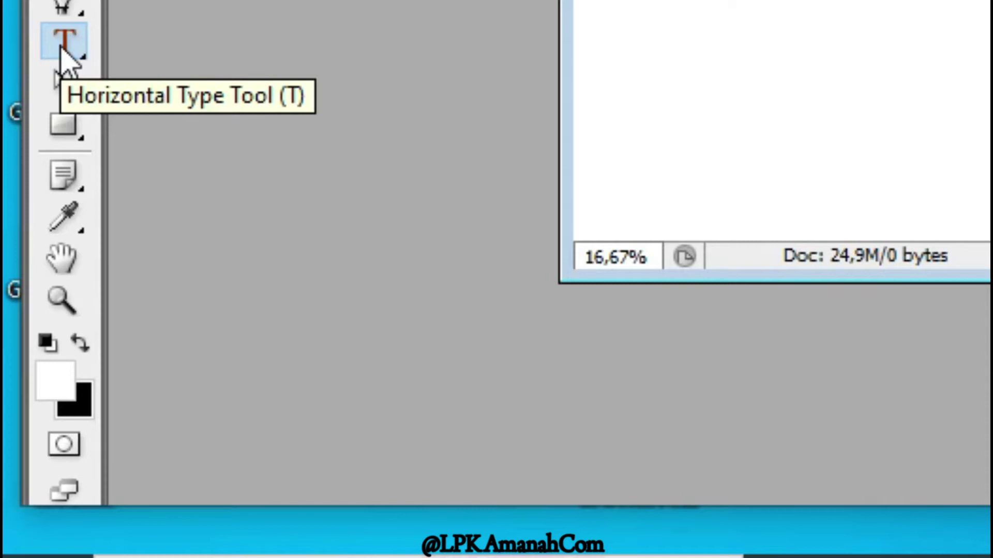
pyautogui.moveTo(62, 52); pyautogui.dragTo(158, 41)
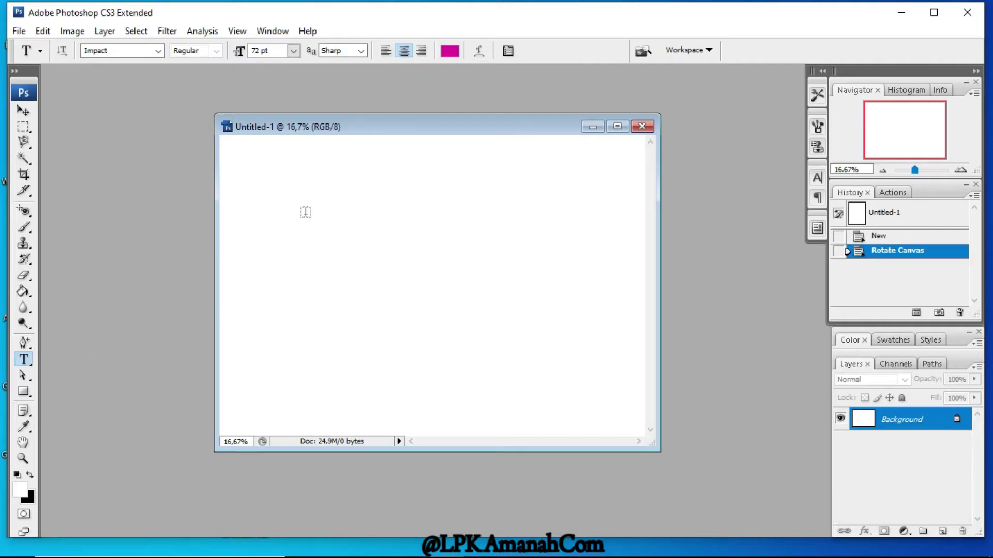
pyautogui.click(305, 226)
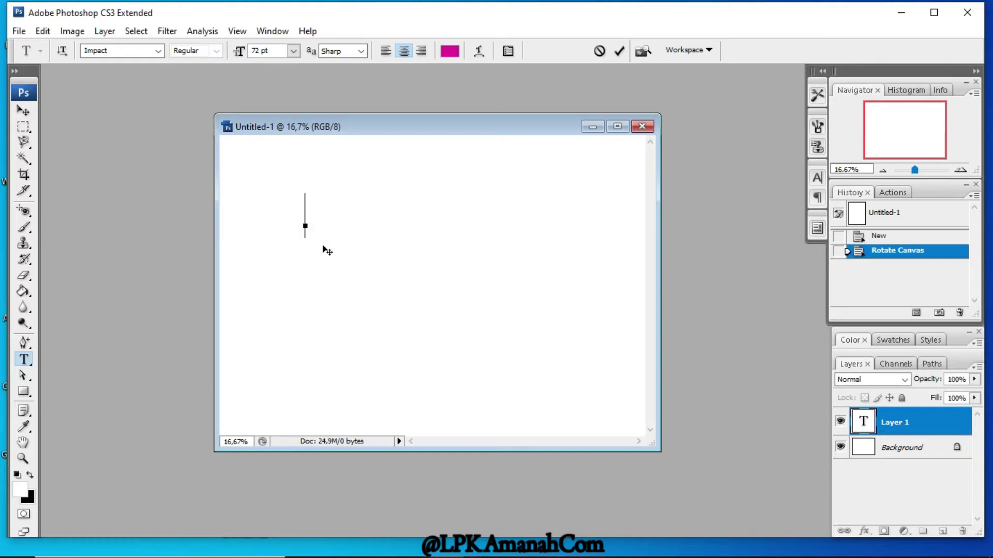
pyautogui.write('BELAJAR BLEND')
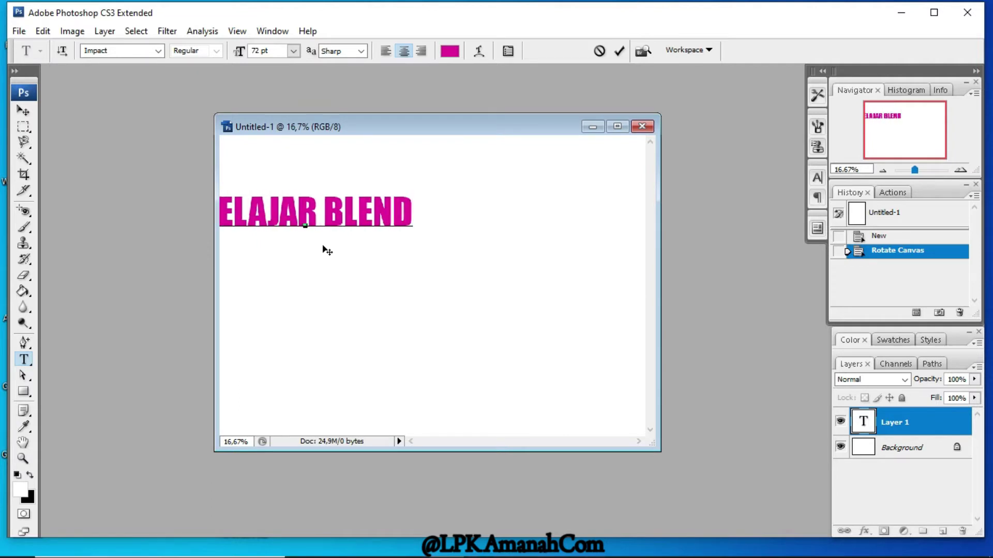
pyautogui.write('ING')
pyautogui.click(23, 110)
pyautogui.moveTo(372, 209); pyautogui.dragTo(491, 271)
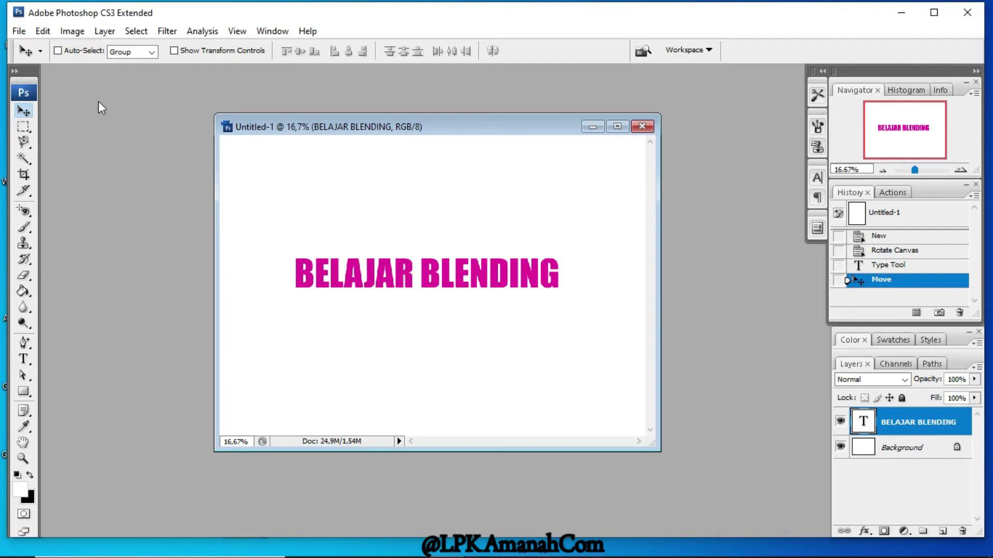
# - Enlarge the text with Free Transform to about 142% width and 217% height, and shift it slightly across the canvas
pyautogui.click(43, 32)
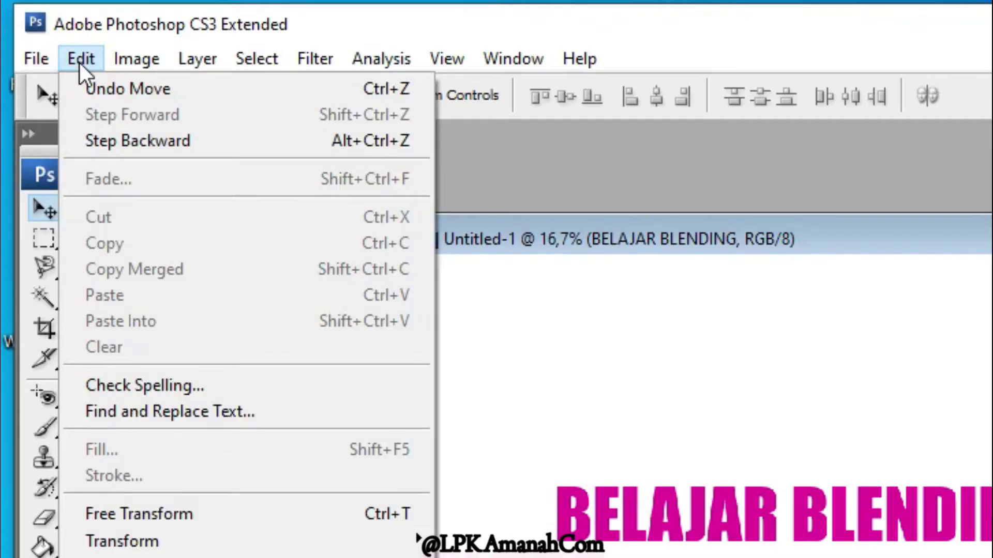
pyautogui.click(139, 514)
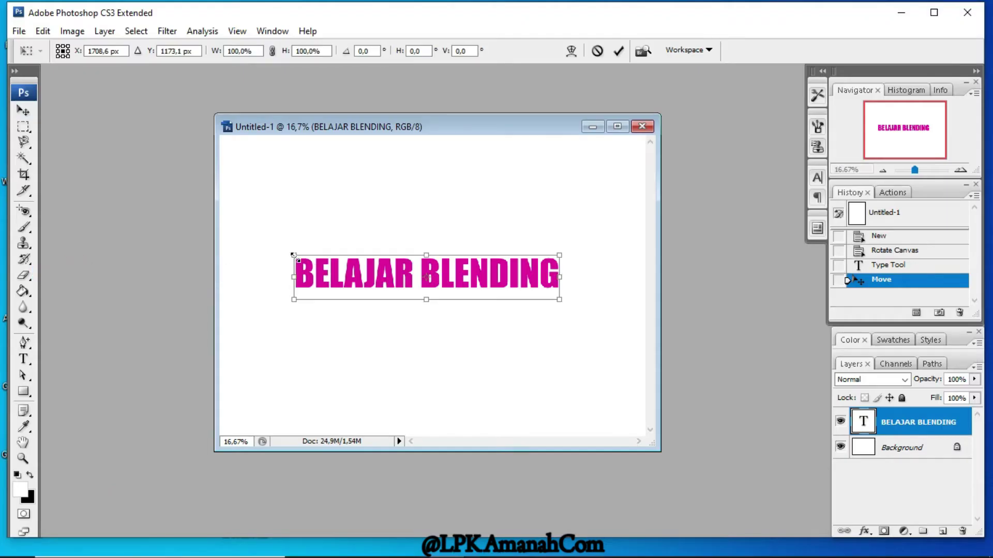
pyautogui.moveTo(293, 255); pyautogui.dragTo(250, 253)
pyautogui.moveTo(436, 253); pyautogui.dragTo(436, 212)
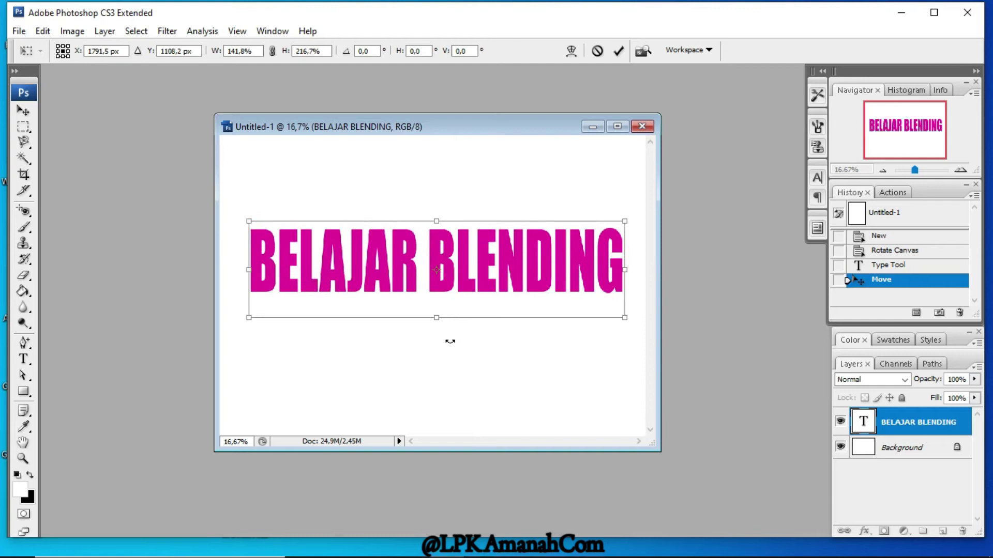
pyautogui.press('Return')
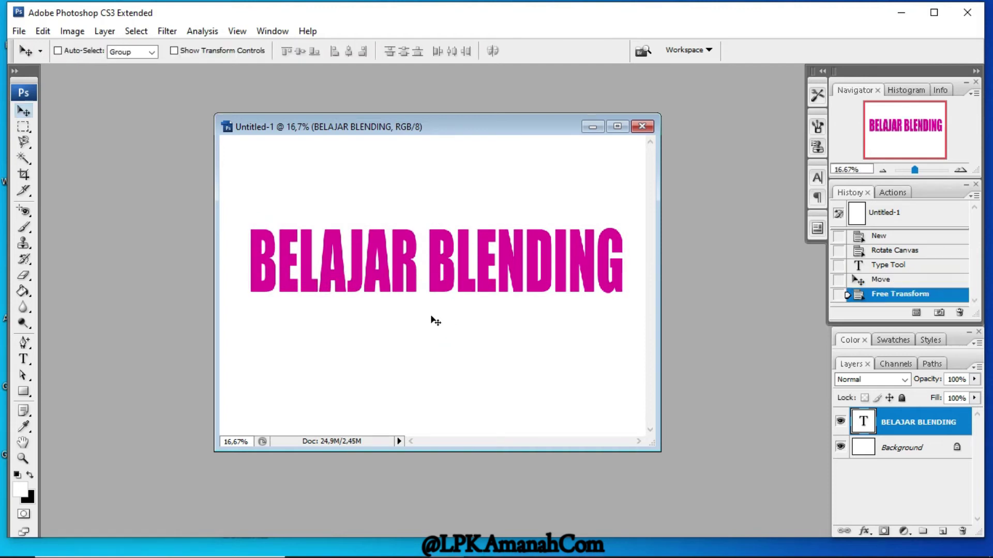
pyautogui.moveTo(438, 289); pyautogui.dragTo(435, 288)
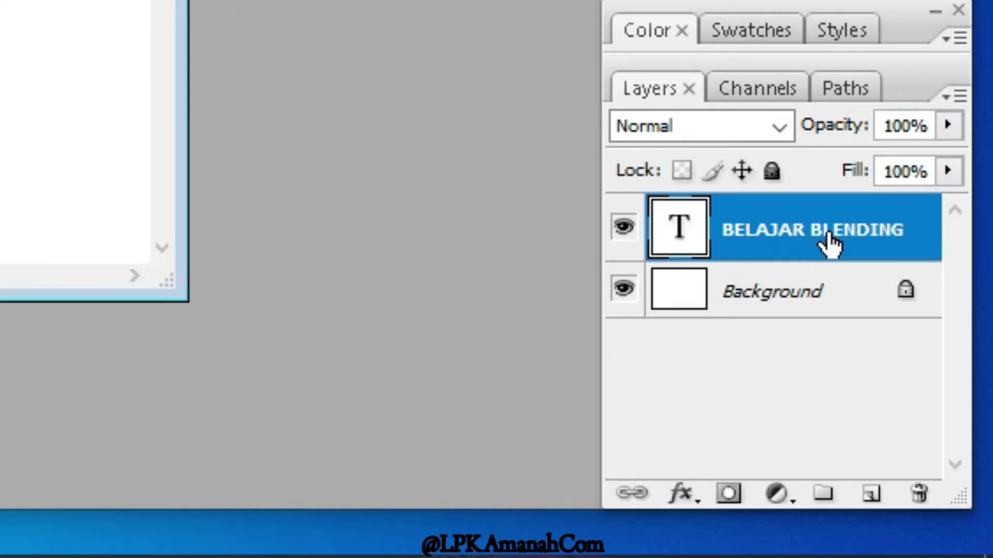
# - Add a 40 px Stroke effect to the BELAJAR BLENDING text layer through its blending options
pyautogui.rightClick(830, 243)
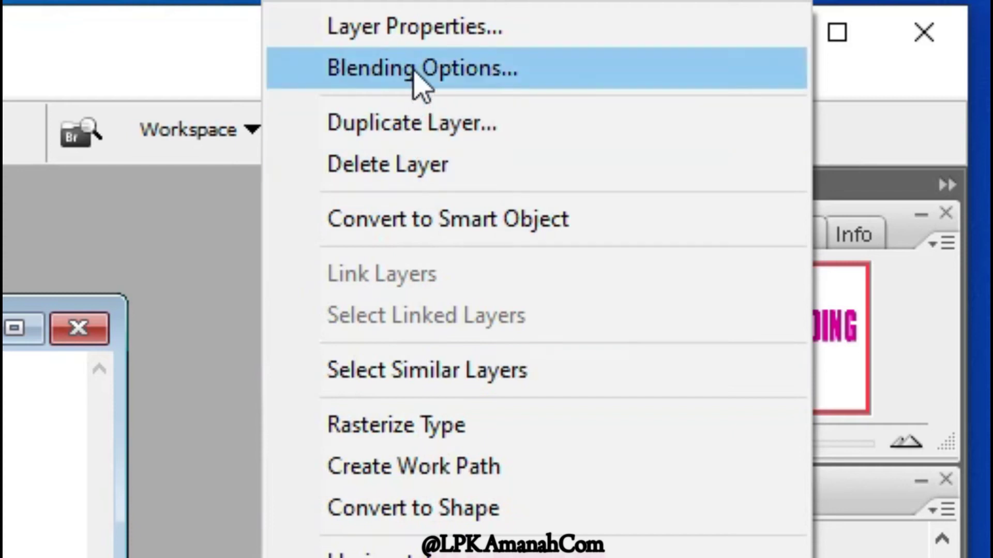
pyautogui.click(414, 74)
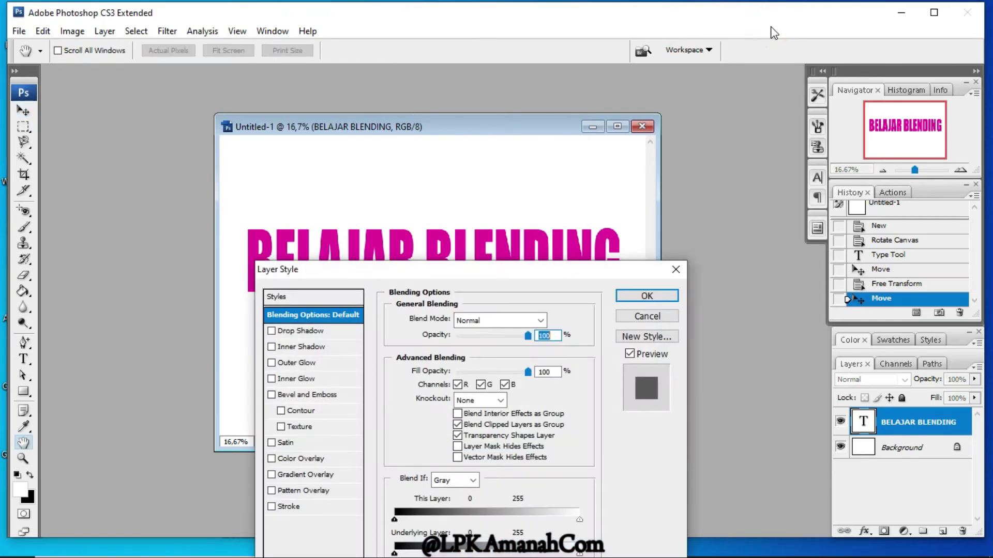
pyautogui.moveTo(616, 274); pyautogui.dragTo(835, 135)
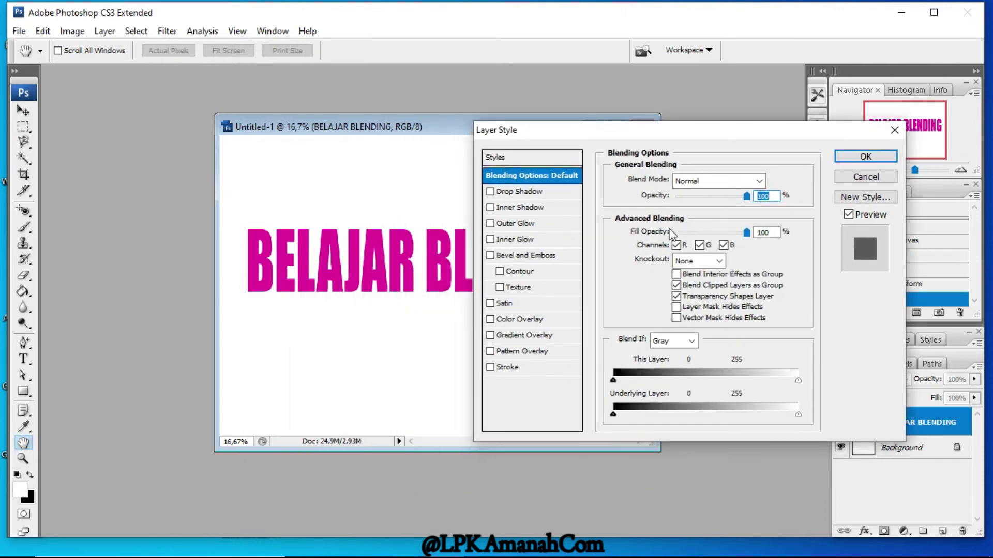
pyautogui.moveTo(656, 131); pyautogui.dragTo(691, 107)
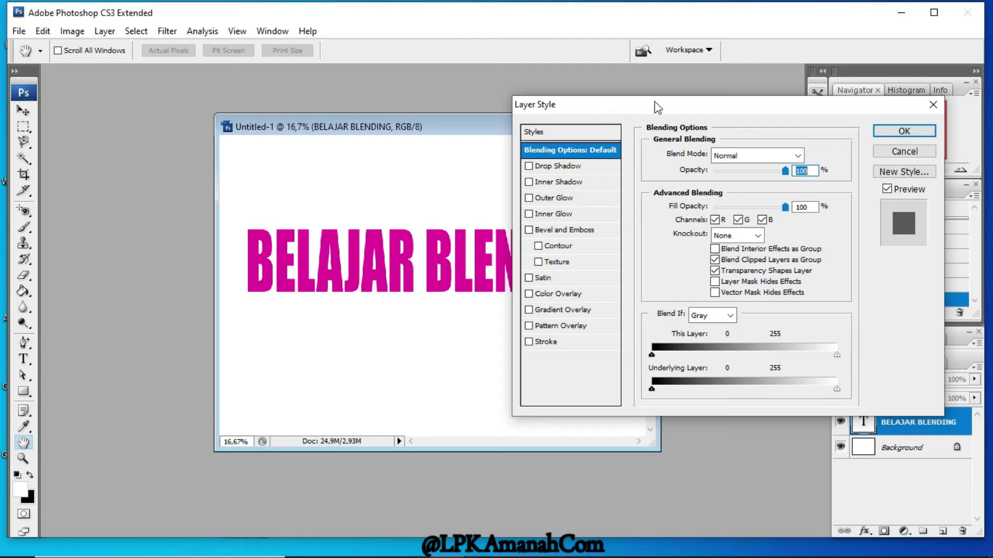
pyautogui.moveTo(656, 107); pyautogui.dragTo(686, 76)
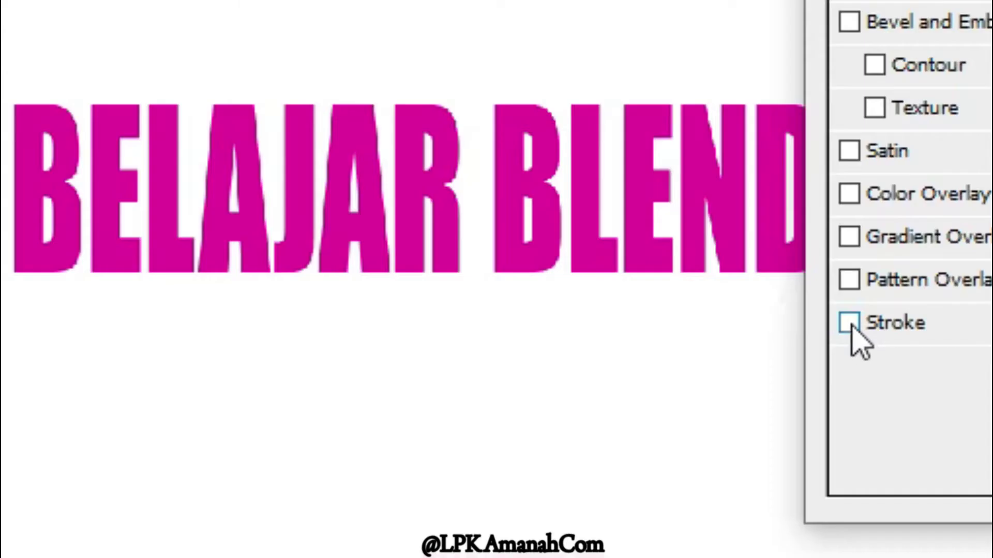
pyautogui.click(559, 311)
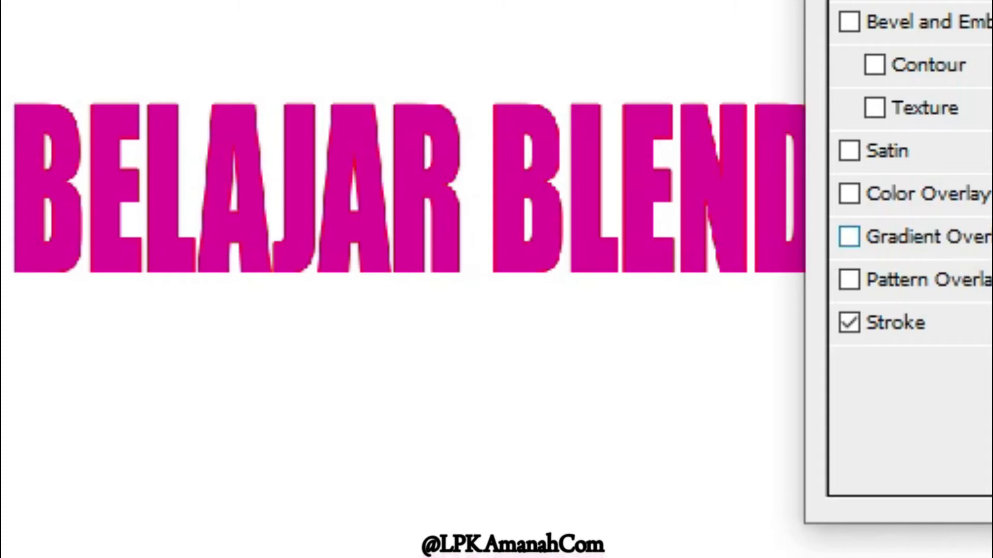
pyautogui.click(903, 331)
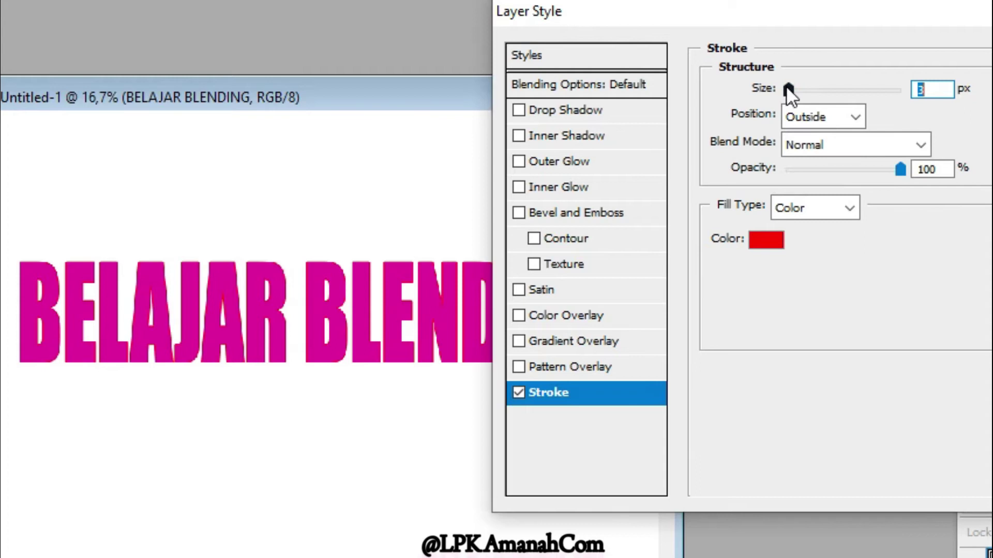
pyautogui.moveTo(790, 87)
pyautogui.mouseDown()
pyautogui.moveTo(843, 89)
pyautogui.moveTo(807, 98)
pyautogui.mouseUp()
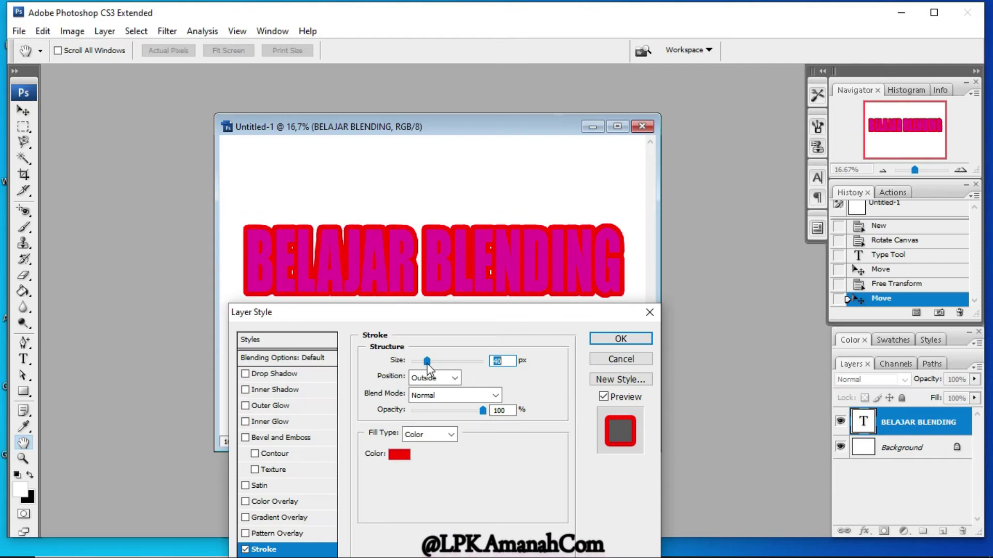
pyautogui.click(504, 361)
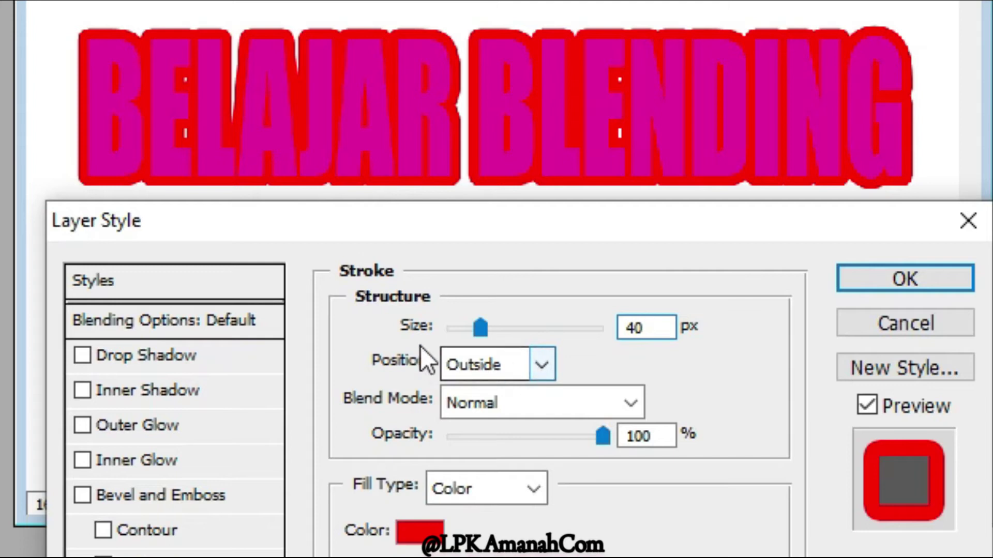
# - Try the Inside and Center positions for the text's stroke and set it back to Outside
pyautogui.click(540, 366)
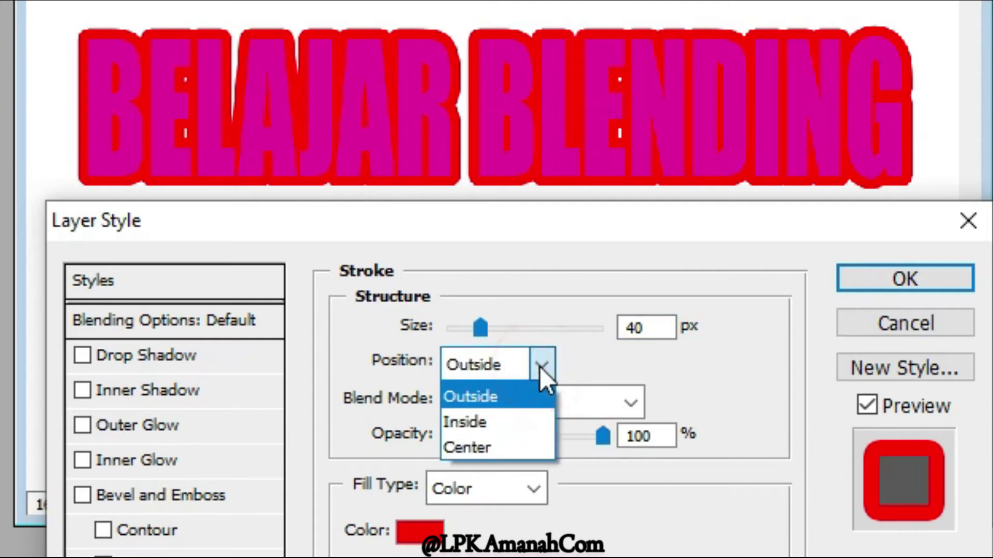
pyautogui.click(512, 419)
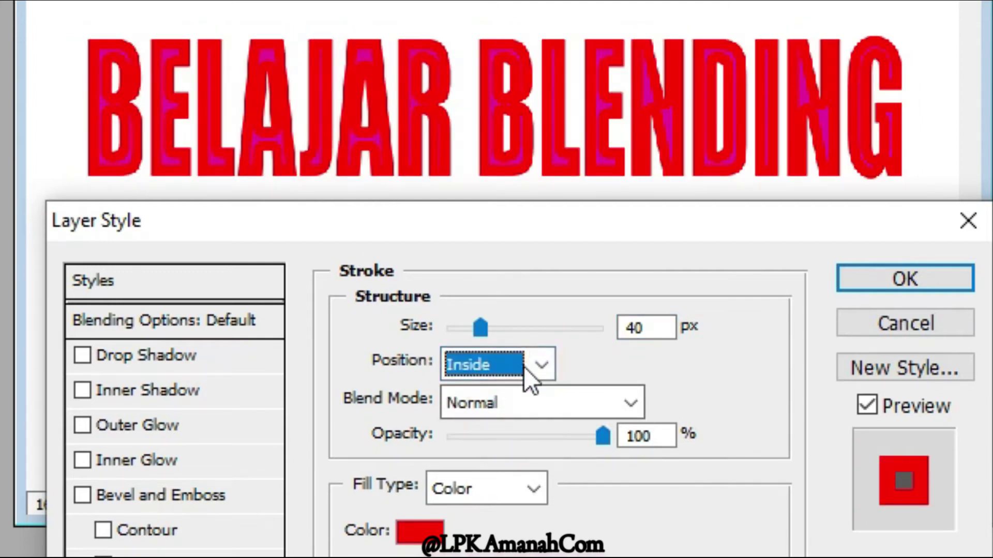
pyautogui.click(539, 365)
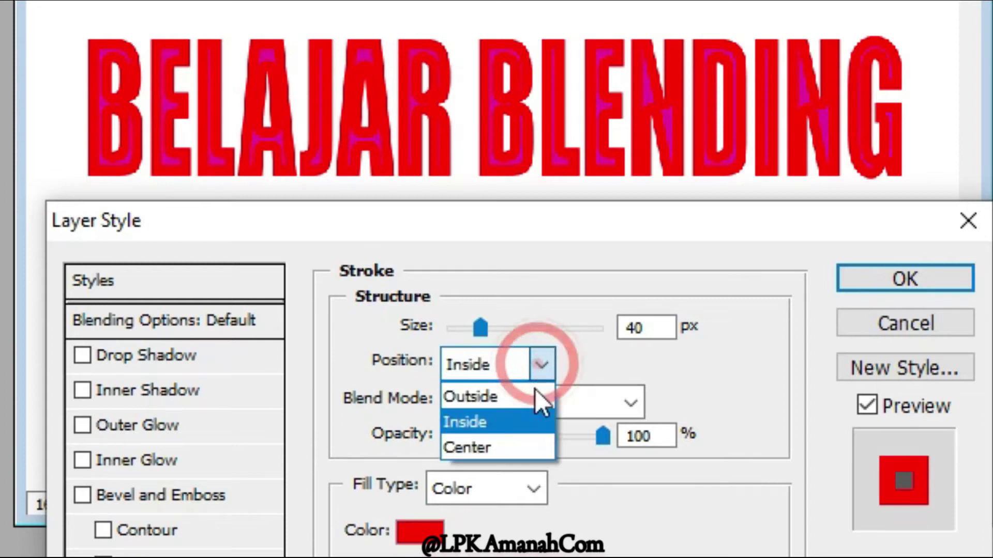
pyautogui.click(519, 444)
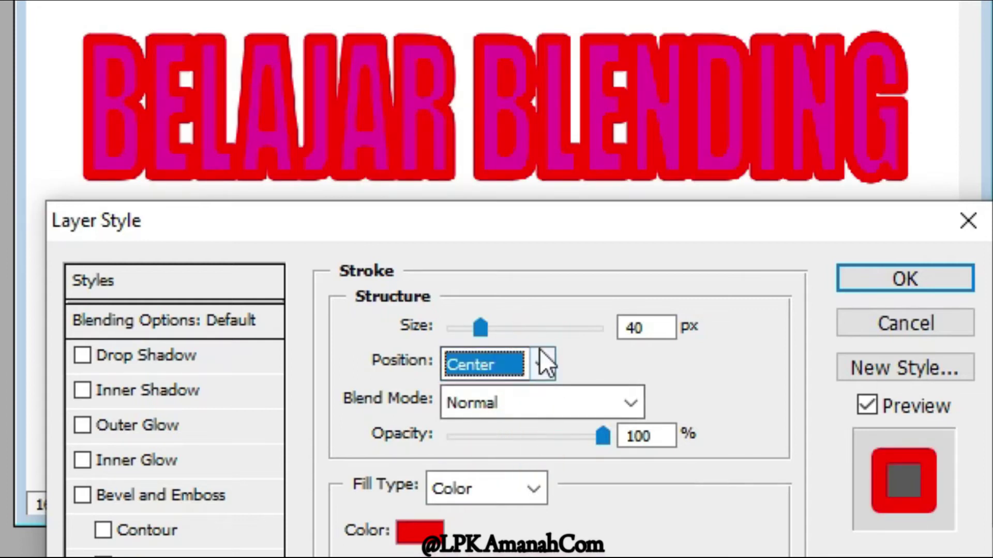
pyautogui.click(540, 363)
pyautogui.click(519, 395)
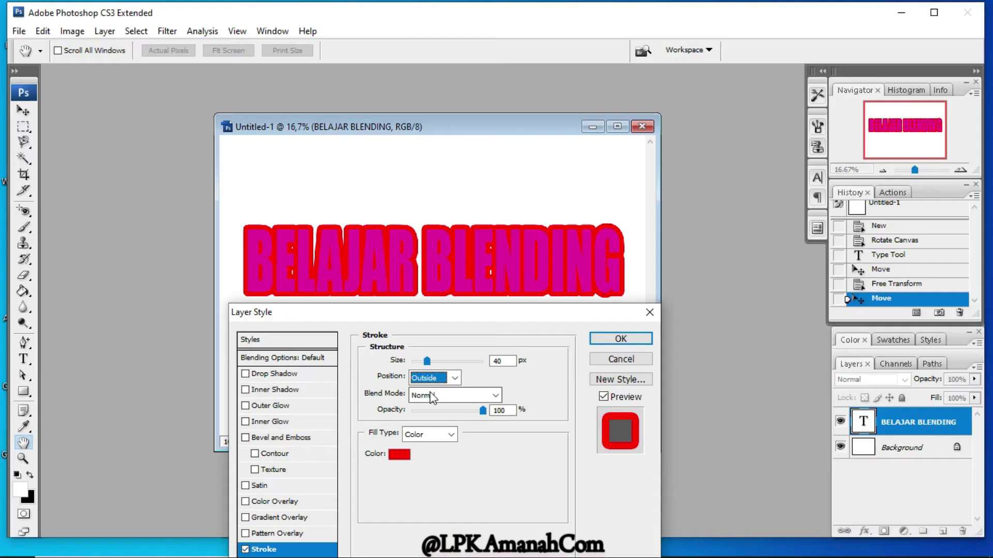
# - Keep the stroke's blend mode Normal and fill type Color, and set its color to near-black 1a1515
pyautogui.click(481, 403)
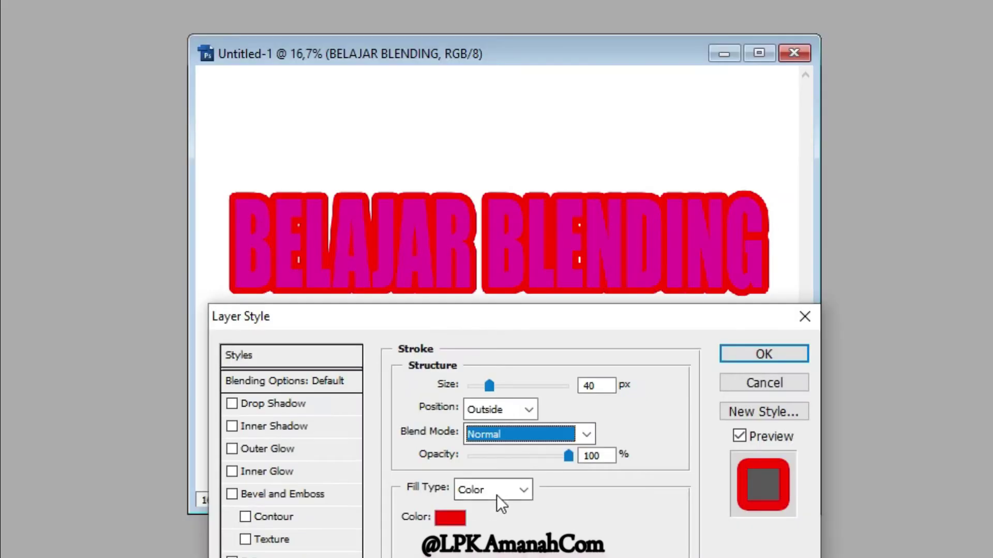
pyautogui.click(495, 496)
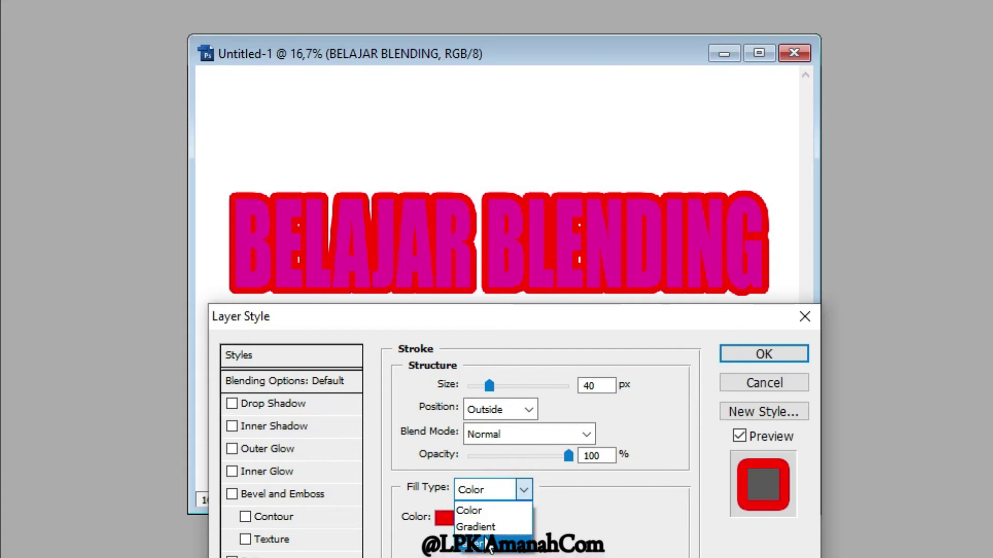
pyautogui.click(491, 509)
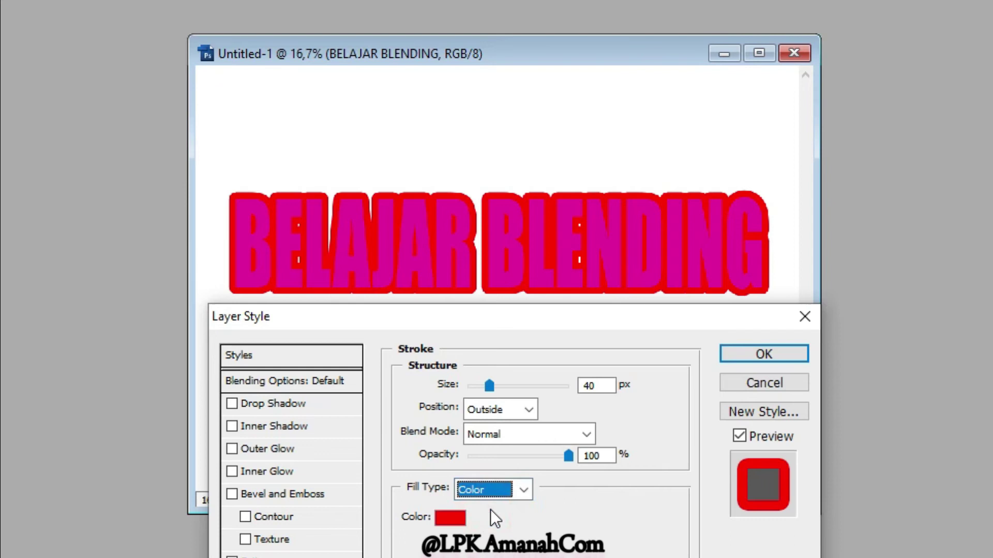
pyautogui.click(450, 517)
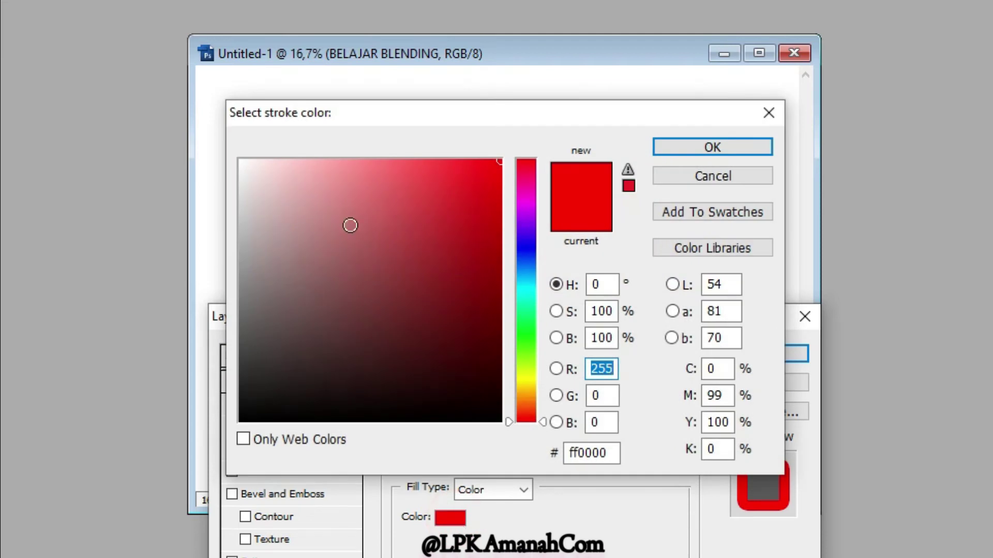
pyautogui.click(288, 395)
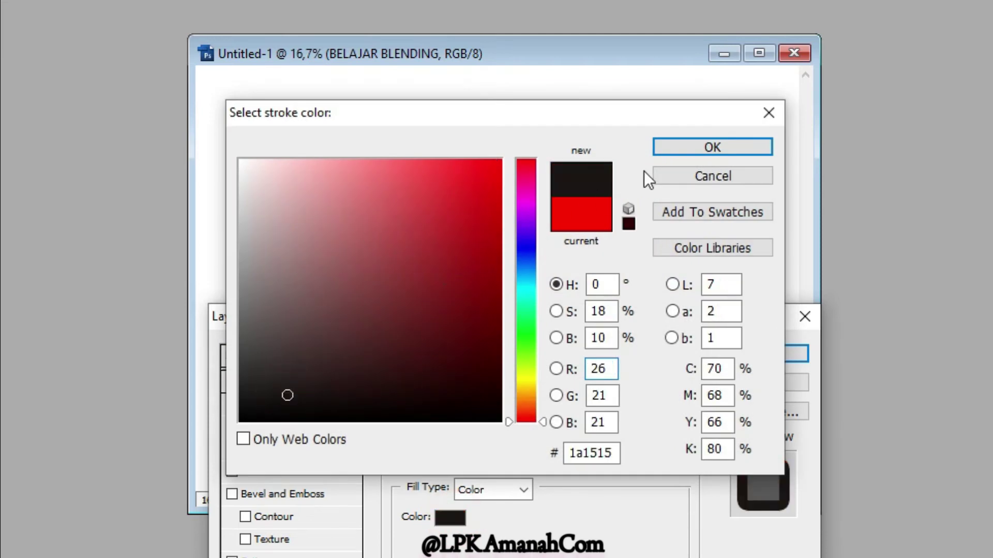
pyautogui.click(686, 144)
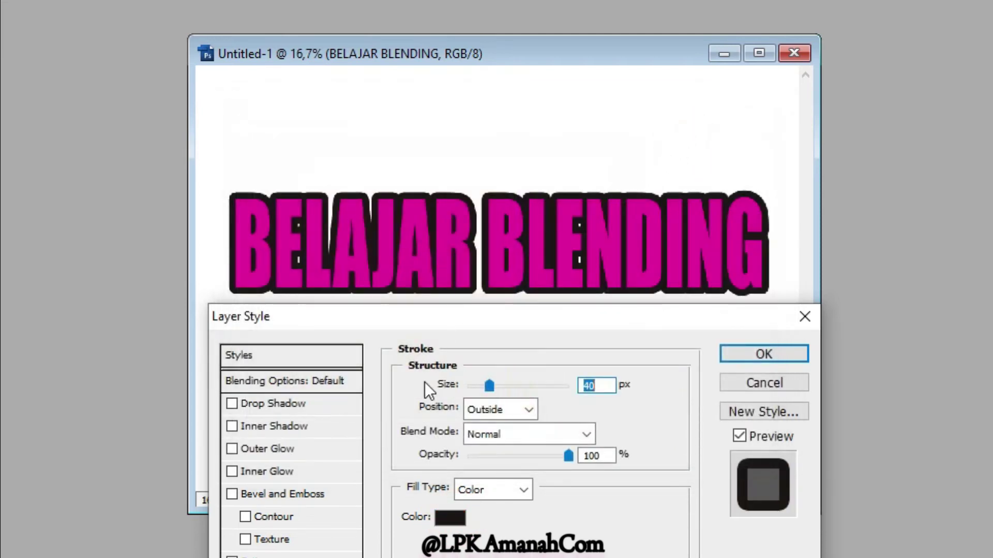
# - Try the Gradient fill type for the text's stroke and switch it to Pattern
pyautogui.click(493, 487)
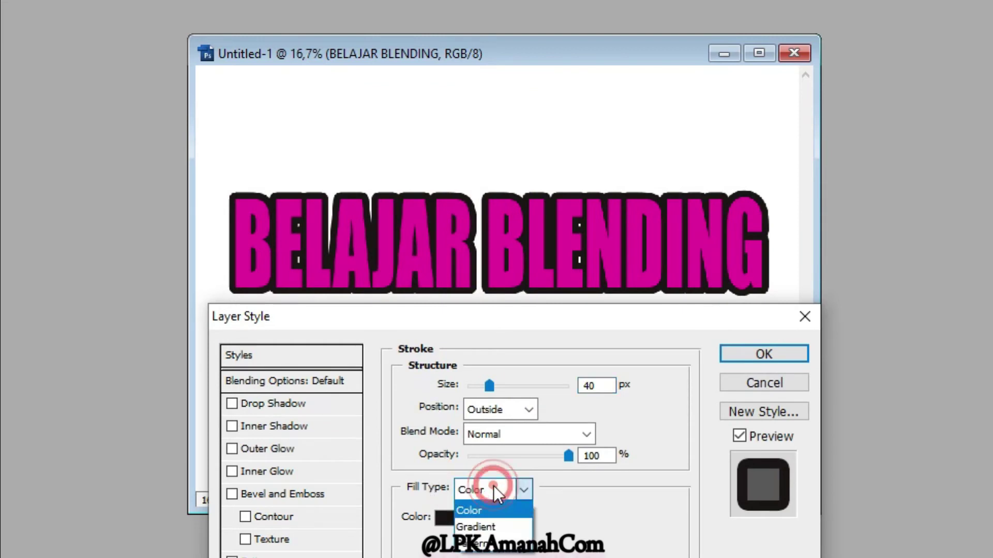
pyautogui.click(481, 526)
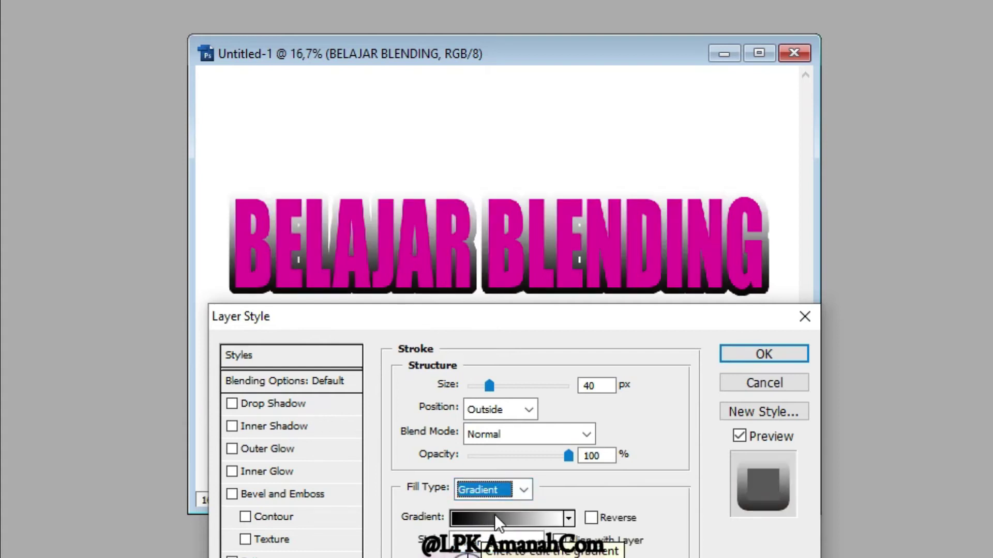
pyautogui.click(523, 491)
pyautogui.click(503, 544)
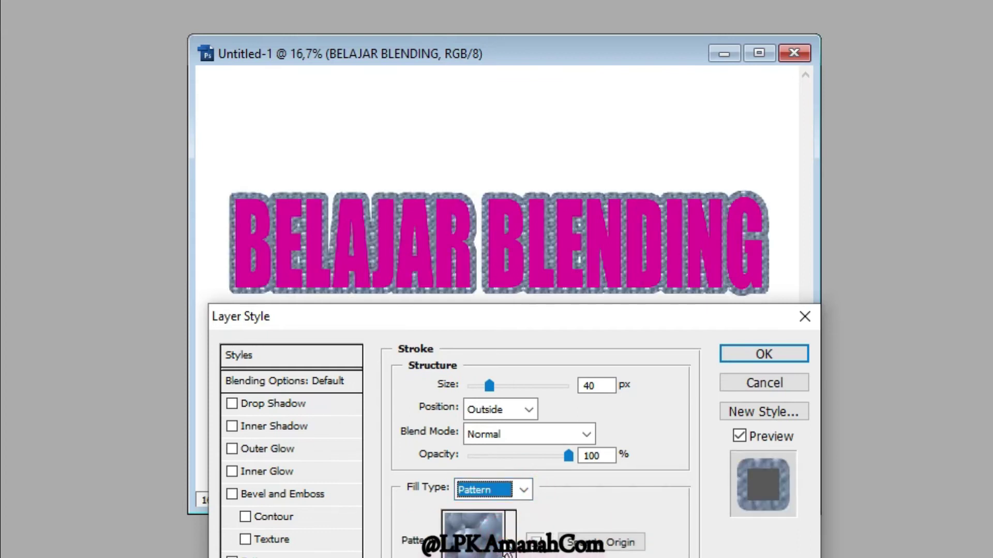
# - Apply the pattern-filled stroke to the text layer and undo it
pyautogui.moveTo(570, 313); pyautogui.dragTo(939, 51)
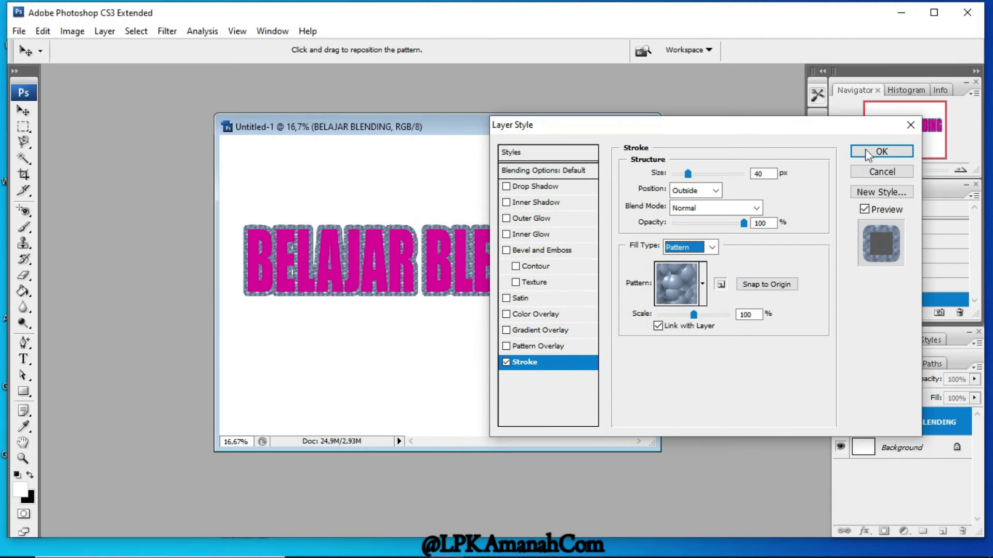
pyautogui.click(882, 152)
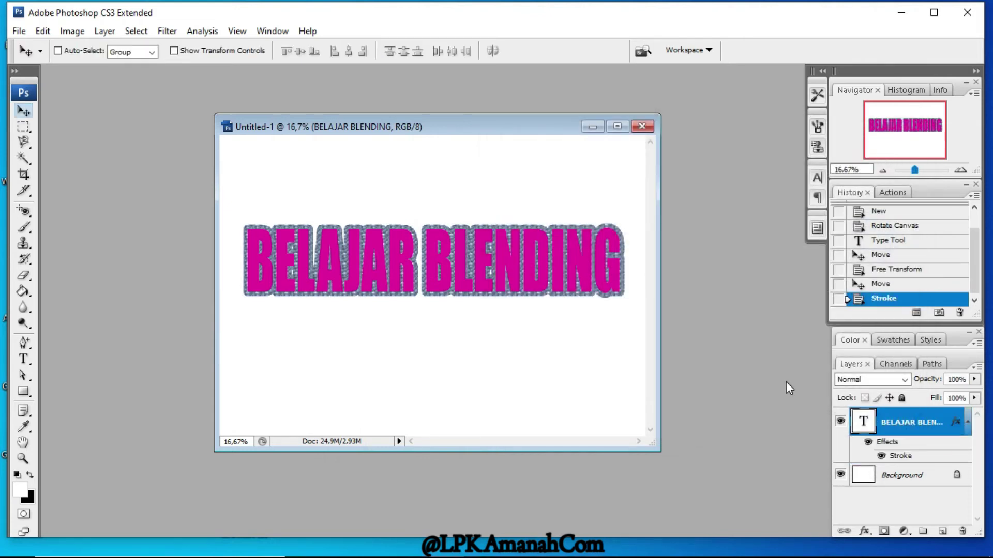
pyautogui.hotkey('ctrl', 'z')
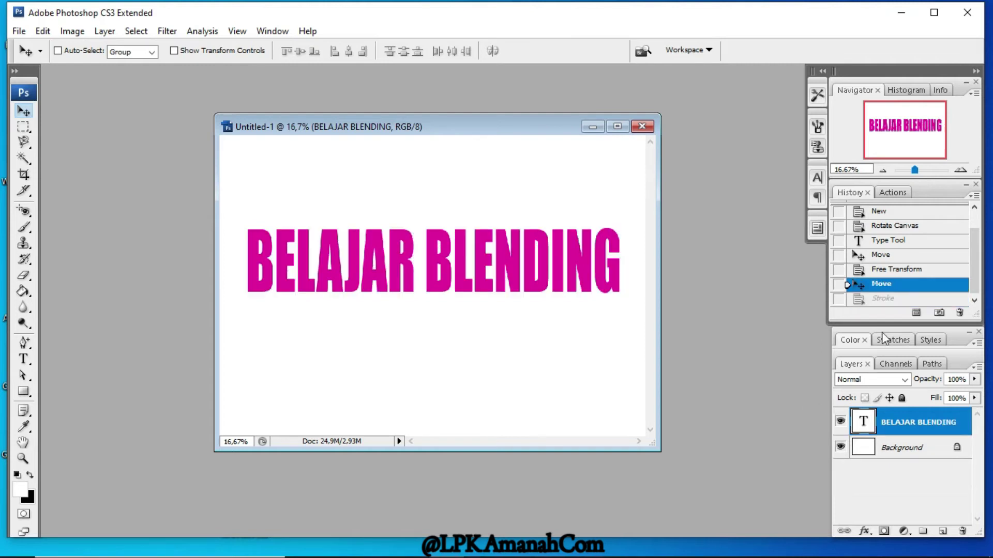
# - Turn on Bevel and Emboss in the text layer's blending options and set its style to Emboss
pyautogui.rightClick(908, 429)
pyautogui.click(841, 27)
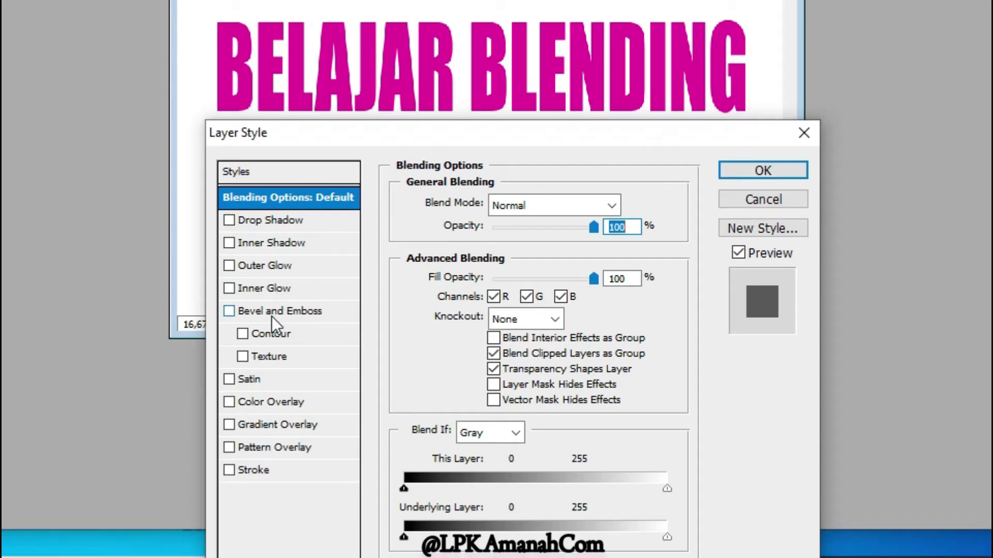
pyautogui.click(272, 312)
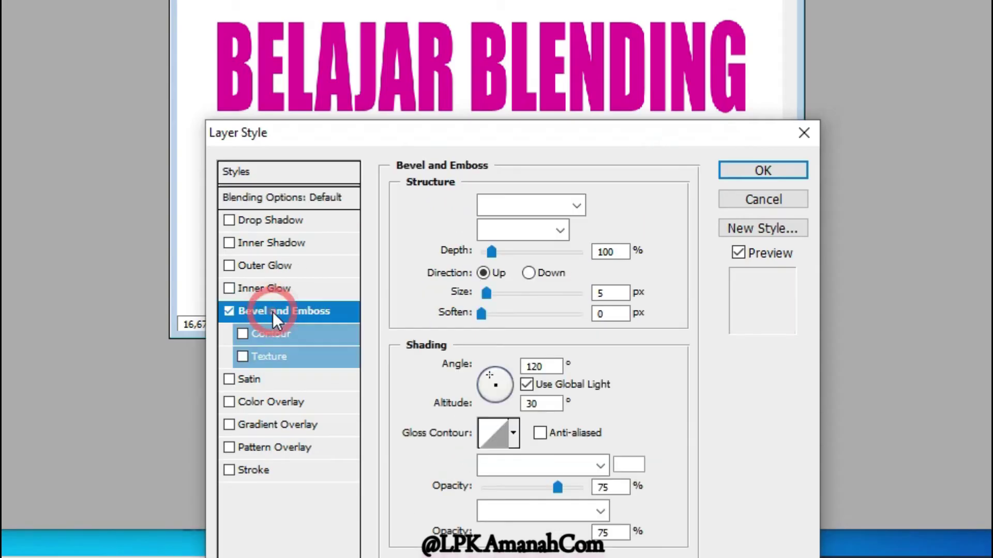
pyautogui.click(572, 203)
pyautogui.click(502, 258)
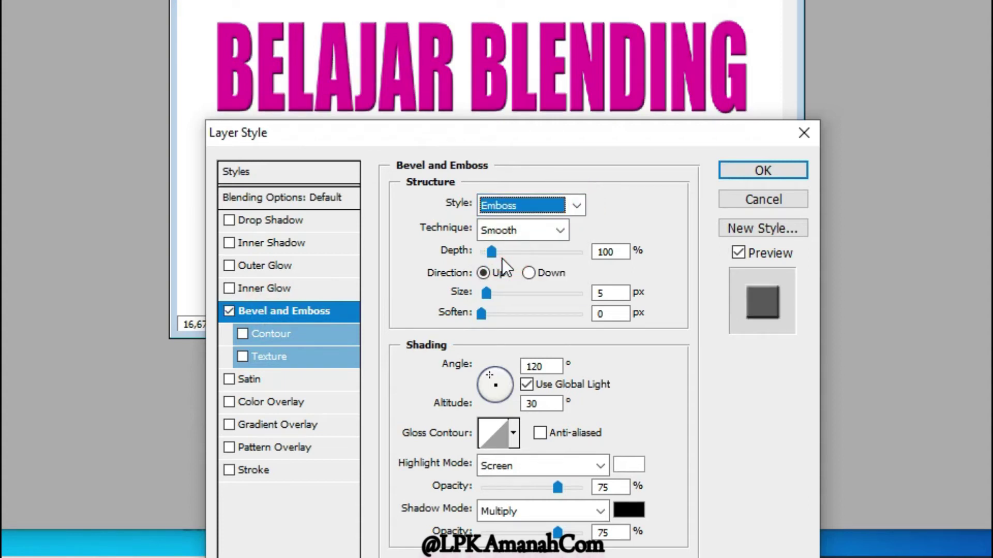
# - Set the emboss depth to 184% and its size to 57 px
pyautogui.moveTo(491, 251)
pyautogui.mouseDown()
pyautogui.moveTo(513, 250)
pyautogui.moveTo(499, 252)
pyautogui.mouseUp()
pyautogui.moveTo(488, 293); pyautogui.dragTo(498, 294)
pyautogui.moveTo(505, 290)
pyautogui.mouseDown()
pyautogui.moveTo(522, 291)
pyautogui.moveTo(509, 295)
pyautogui.mouseUp()
# - Try the Down direction for the emboss, return it to Up and discard the layer style
pyautogui.click(527, 273)
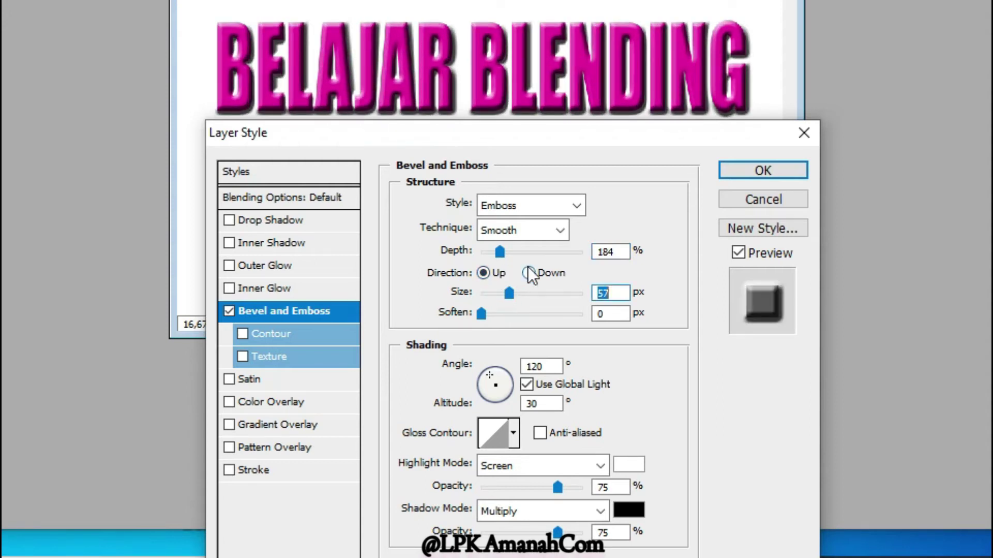
pyautogui.click(481, 275)
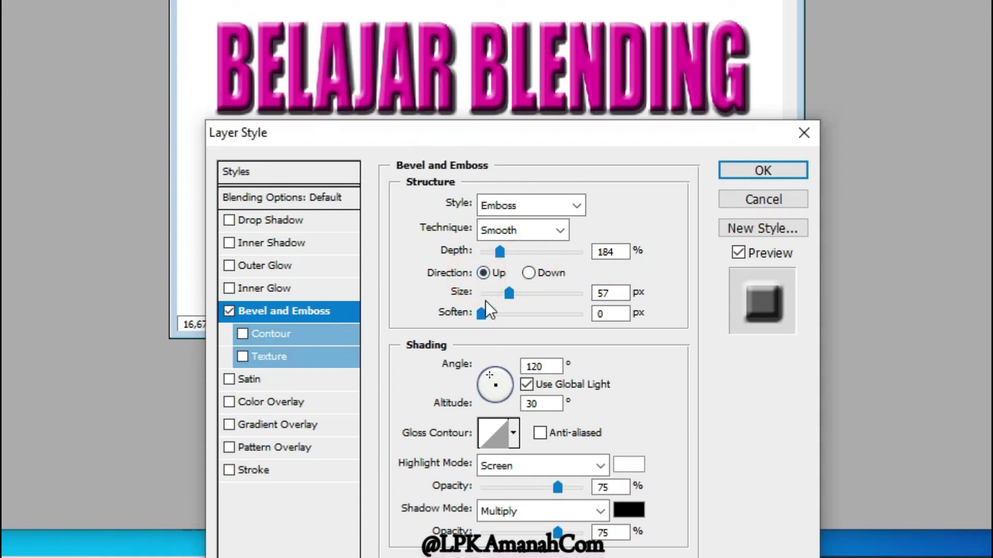
pyautogui.click(759, 200)
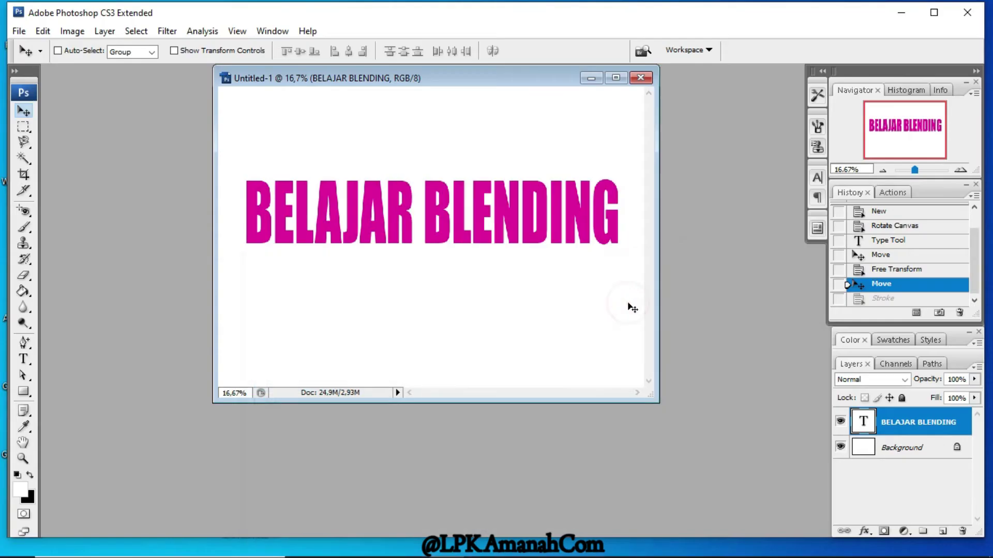
# - Reopen the text layer's blending options and turn on the Contour setting of Bevel and Emboss
pyautogui.rightClick(901, 426)
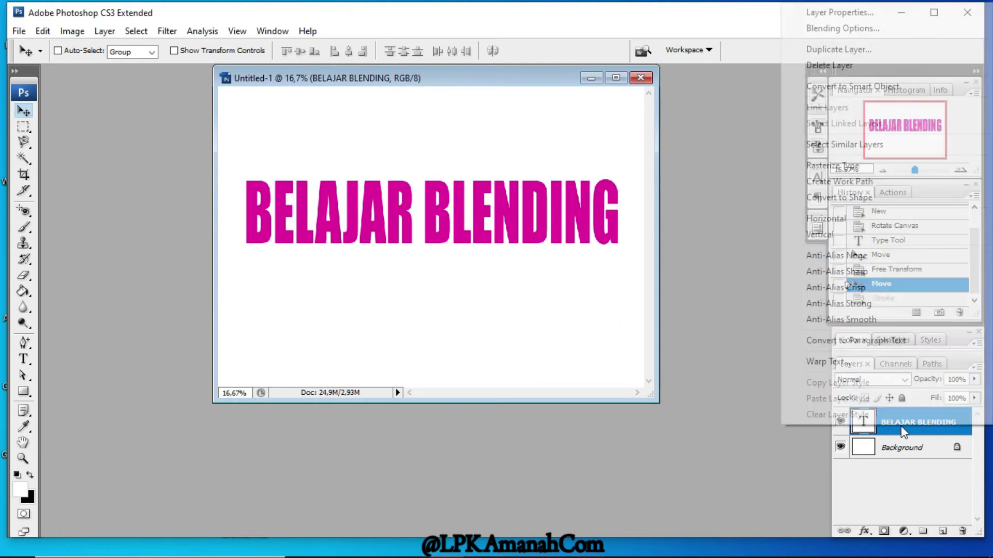
pyautogui.click(844, 30)
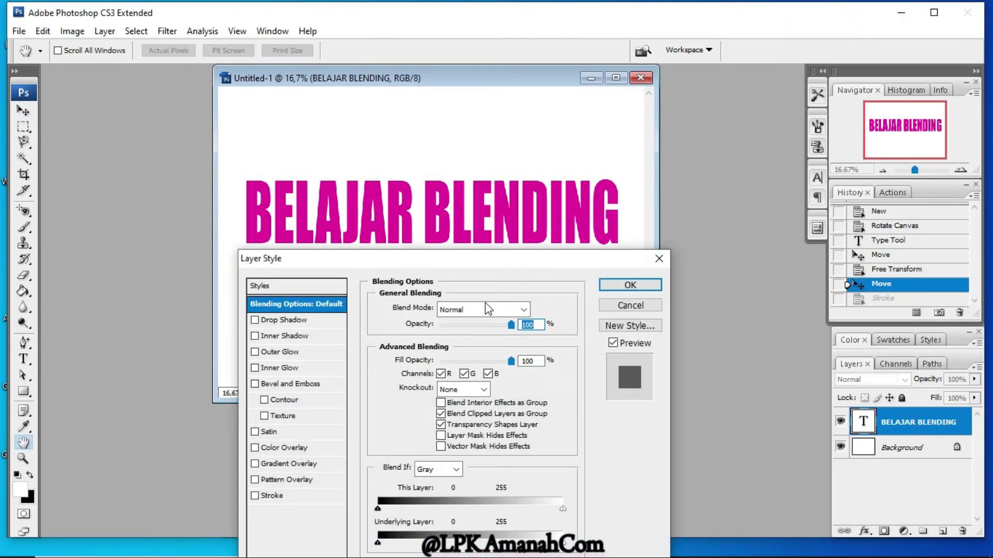
pyautogui.moveTo(492, 261); pyautogui.dragTo(713, 158)
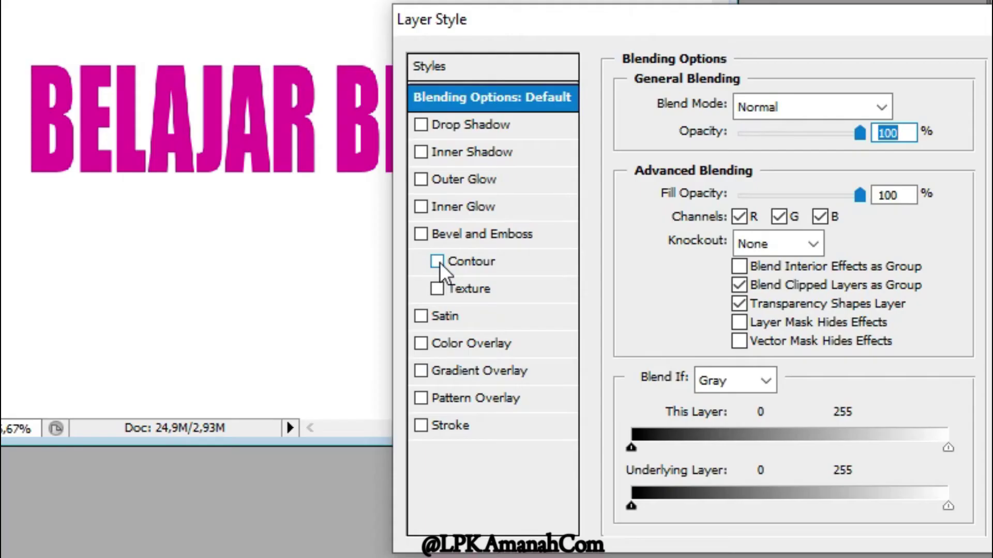
pyautogui.click(484, 295)
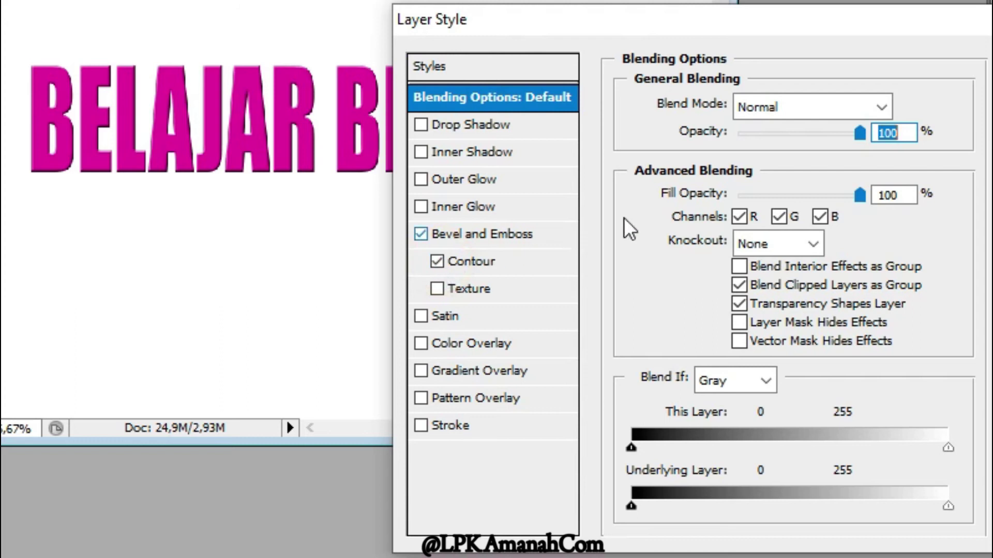
pyautogui.click(477, 264)
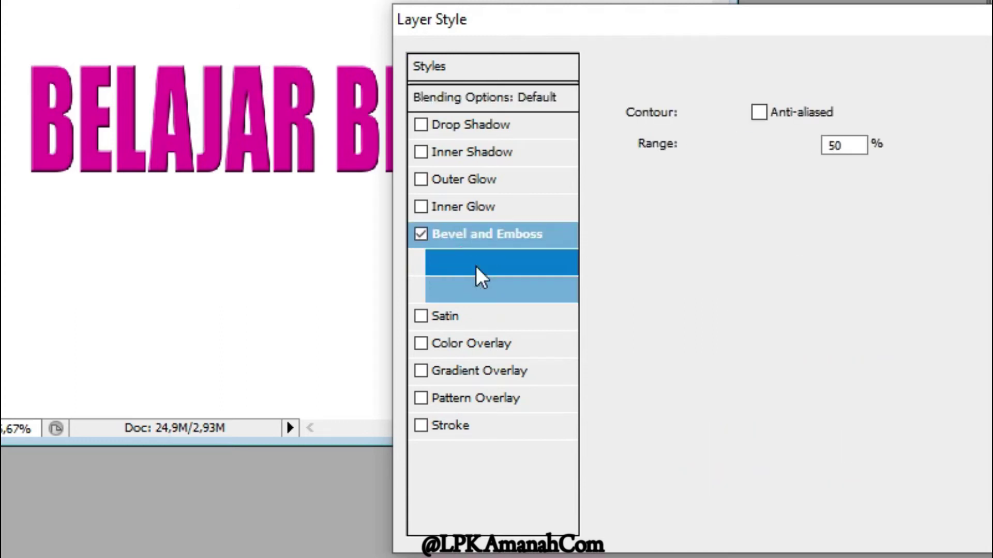
pyautogui.click(495, 259)
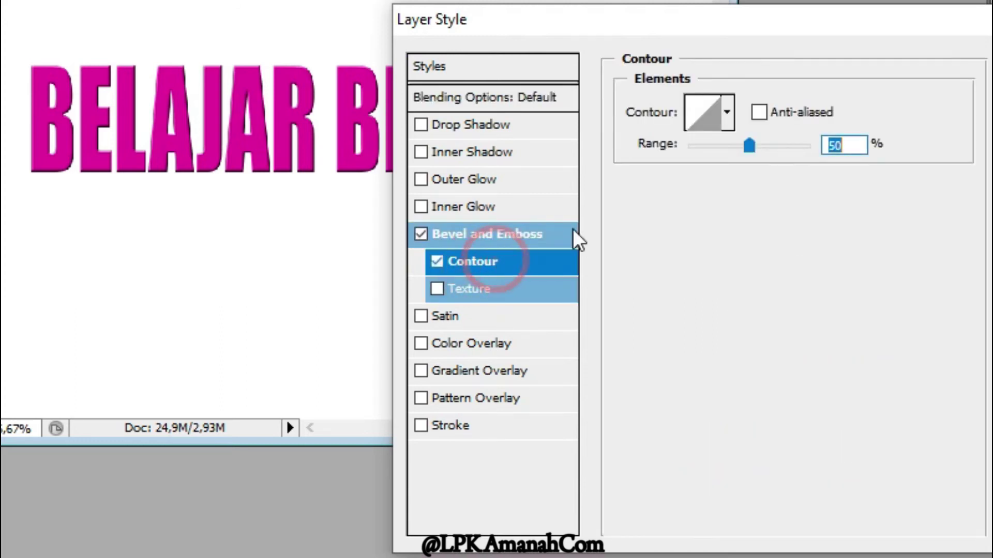
# - Set the bevel contour's range to 76% and choose the fourth contour preset in the first row
pyautogui.moveTo(756, 147); pyautogui.dragTo(780, 148)
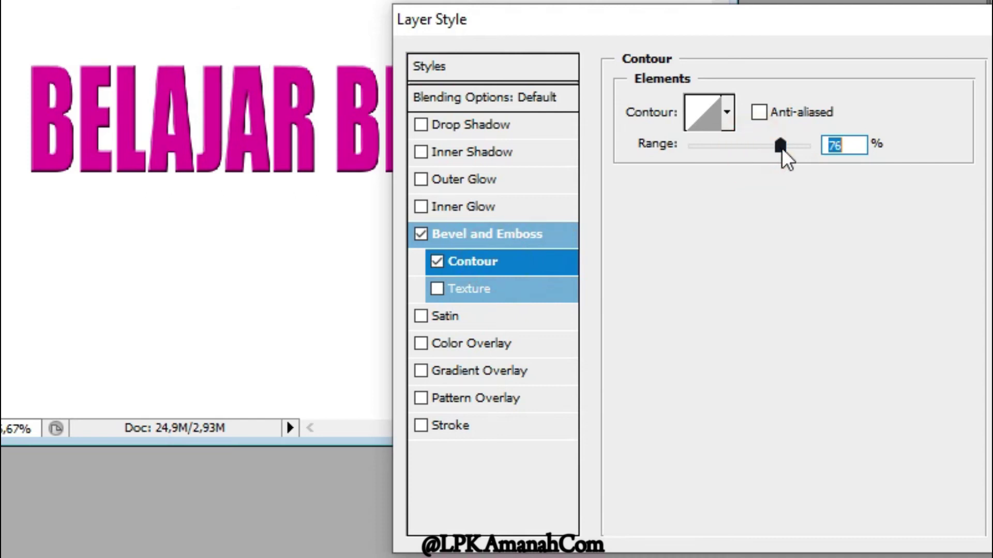
pyautogui.click(728, 123)
pyautogui.click(704, 173)
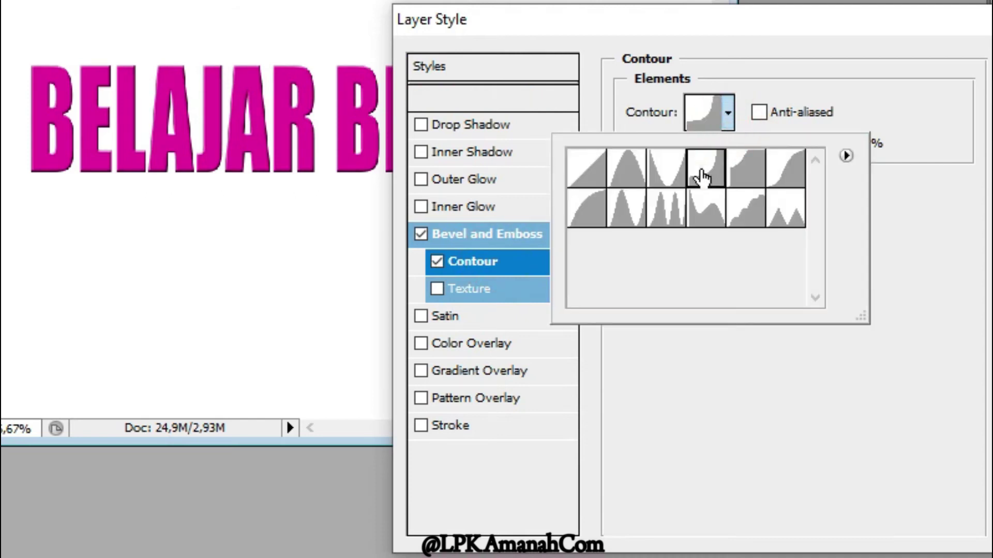
pyautogui.doubleClick(750, 160)
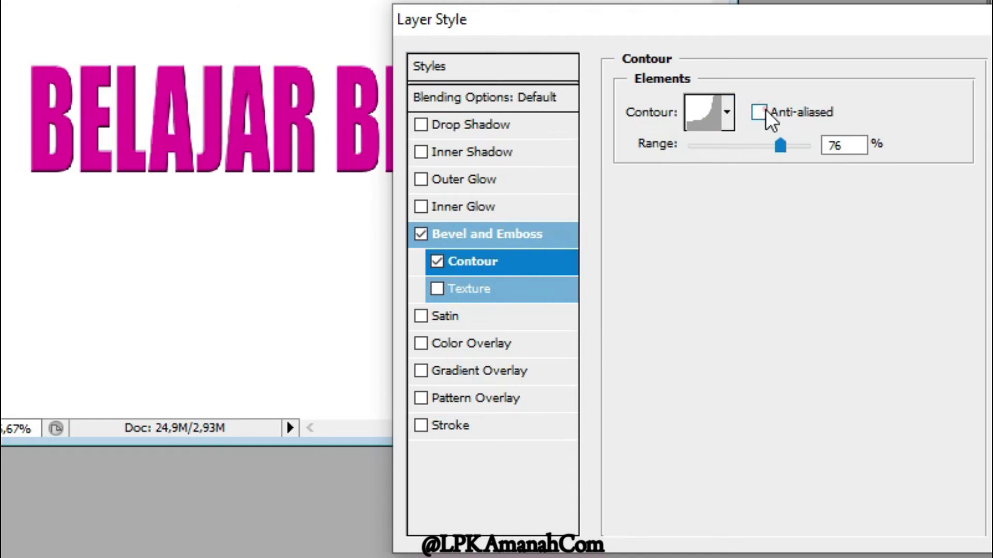
# - Try the bevel's Texture option, and turn off Texture, Contour and Bevel and Emboss
pyautogui.click(489, 288)
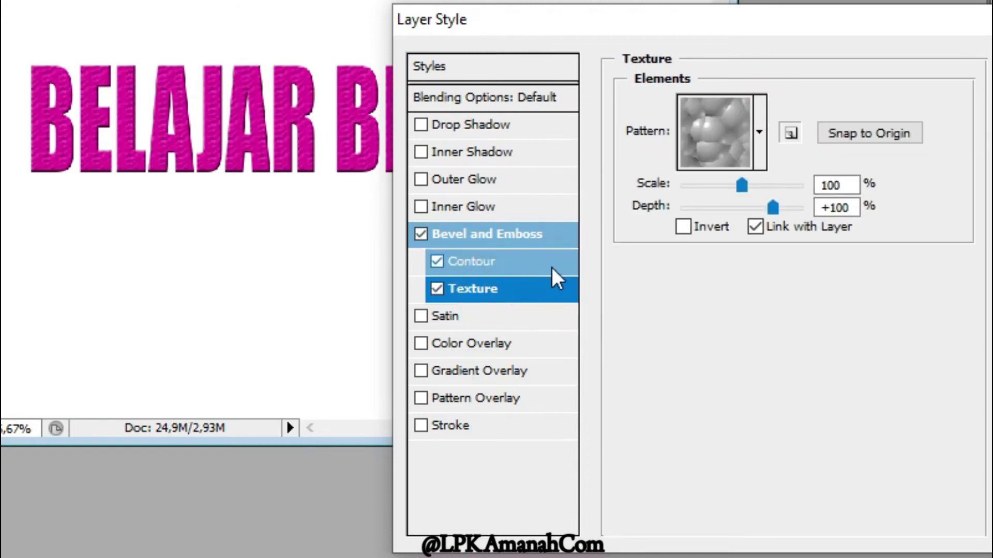
pyautogui.click(443, 291)
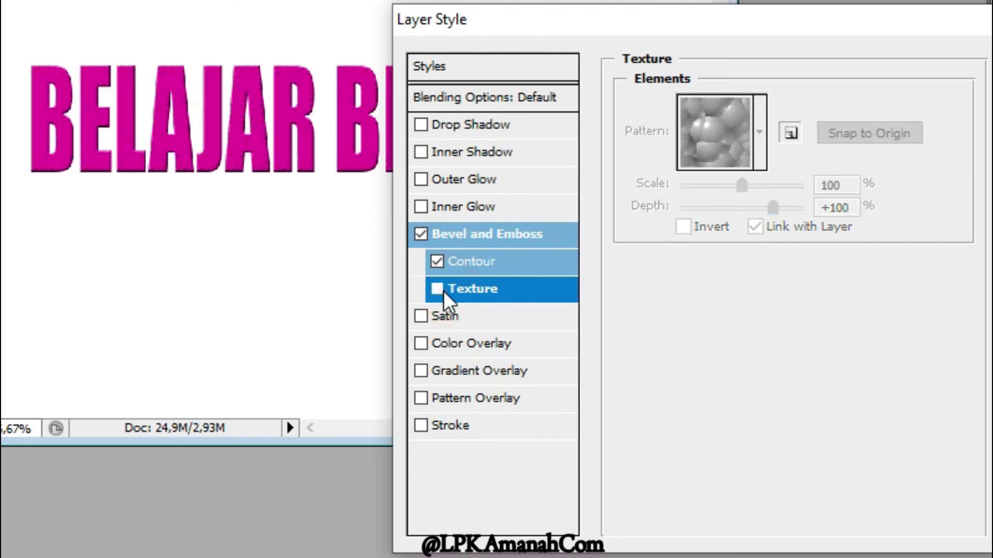
pyautogui.click(433, 259)
pyautogui.click(422, 234)
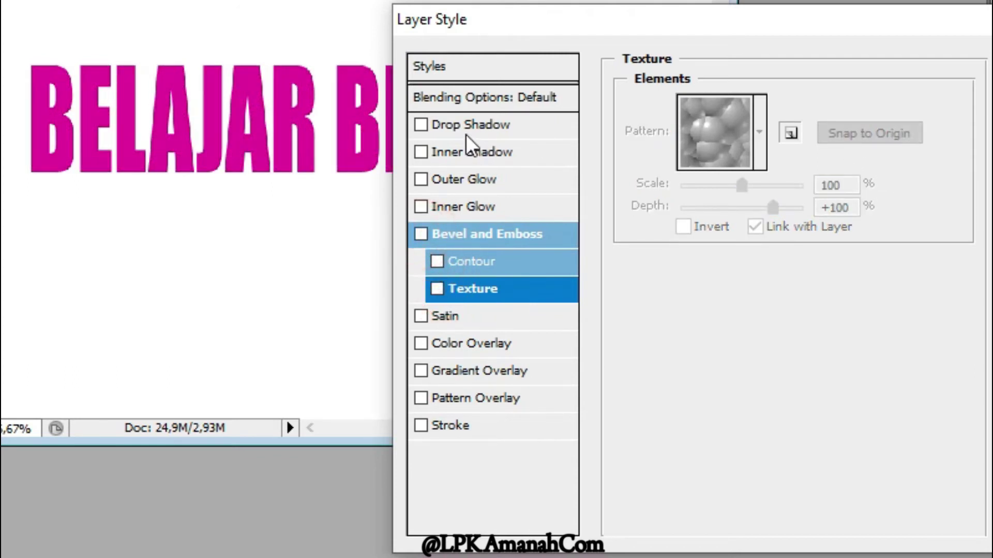
# - Try a Multiply Drop Shadow on the text with 100% opacity, 50 px distance, 14% spread and 81 px size, and discard it
pyautogui.click(462, 127)
pyautogui.click(806, 107)
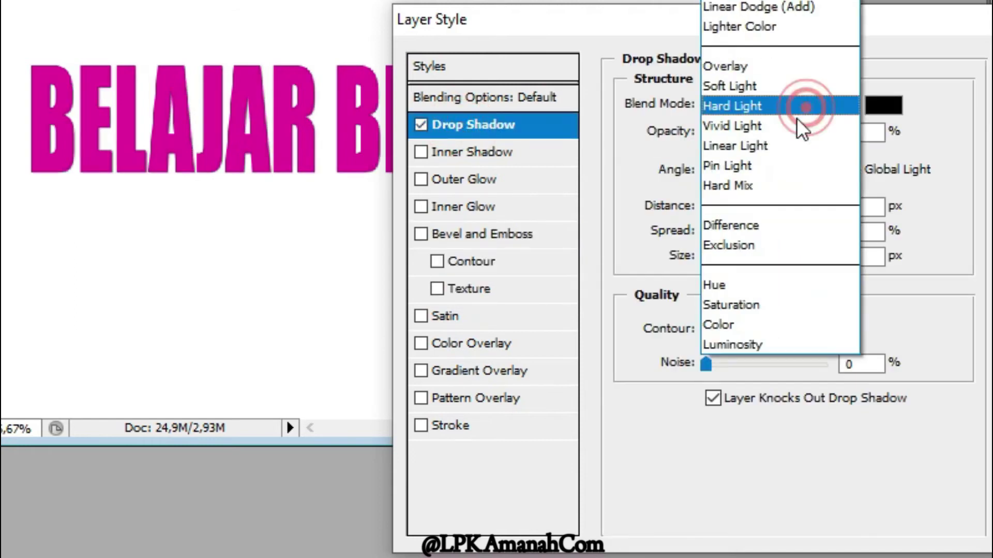
pyautogui.click(632, 38)
pyautogui.moveTo(797, 133); pyautogui.dragTo(732, 133)
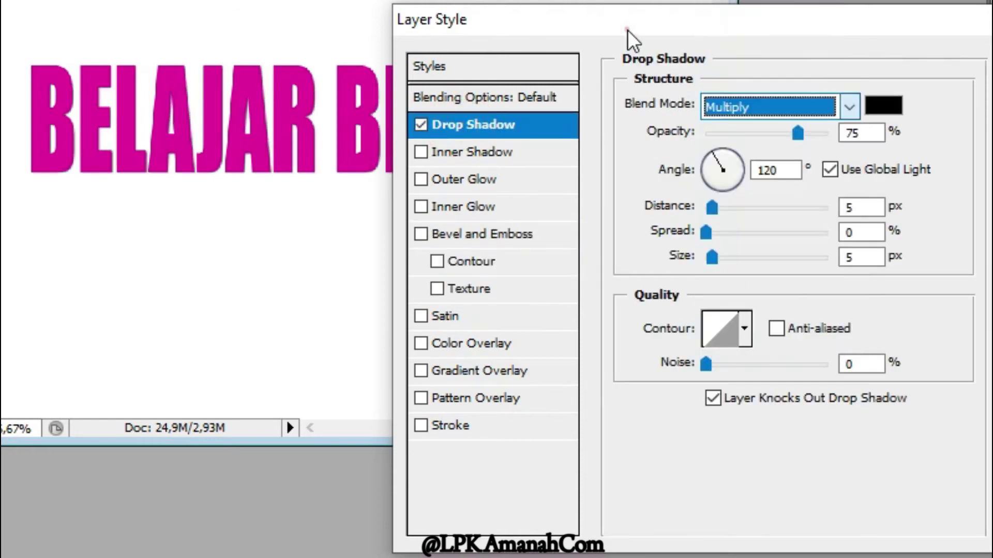
pyautogui.moveTo(643, 141); pyautogui.dragTo(749, 147)
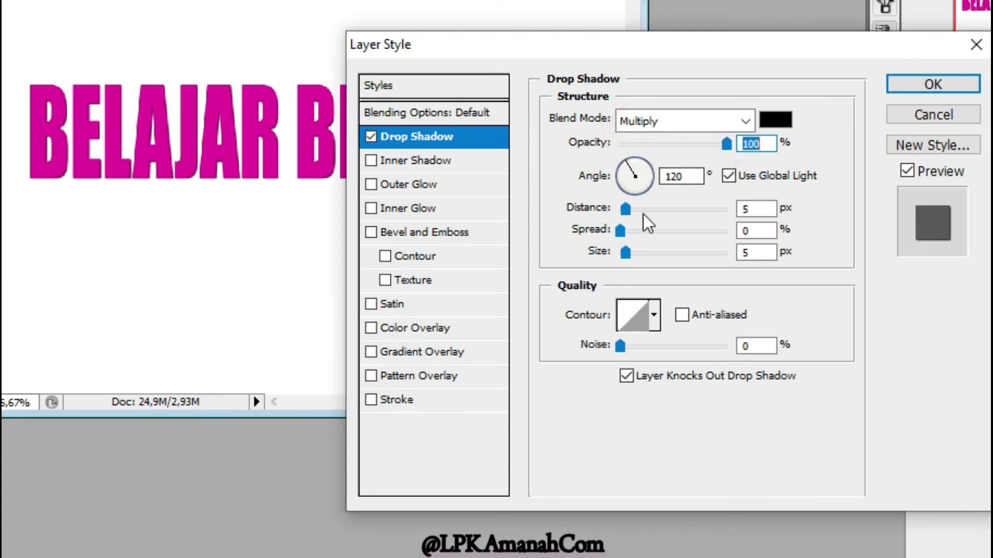
pyautogui.moveTo(630, 211); pyautogui.dragTo(660, 253)
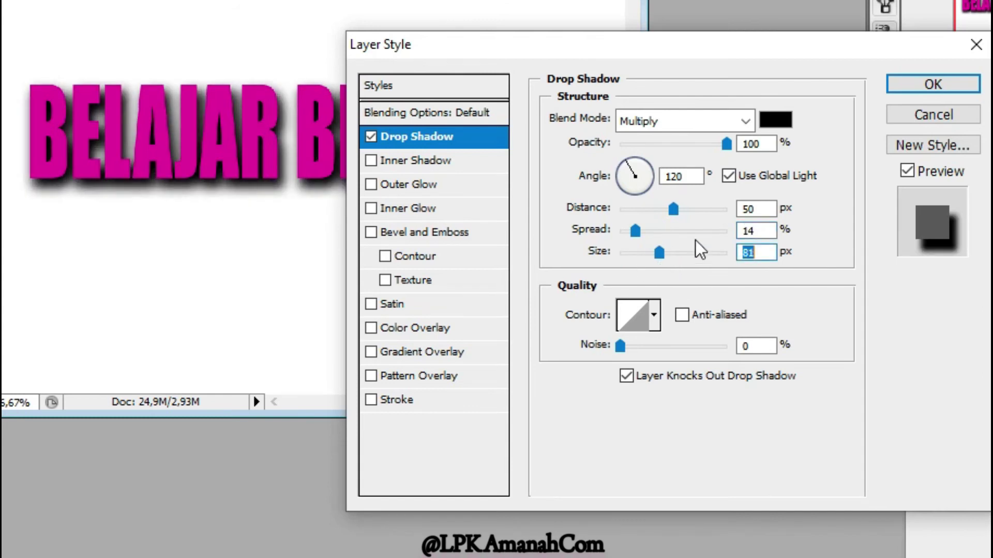
pyautogui.click(894, 117)
# - Try an Inner Shadow on the text with 30 px distance, 13% choke and 32 px size, and turn it off
pyautogui.rightClick(977, 446)
pyautogui.click(810, 57)
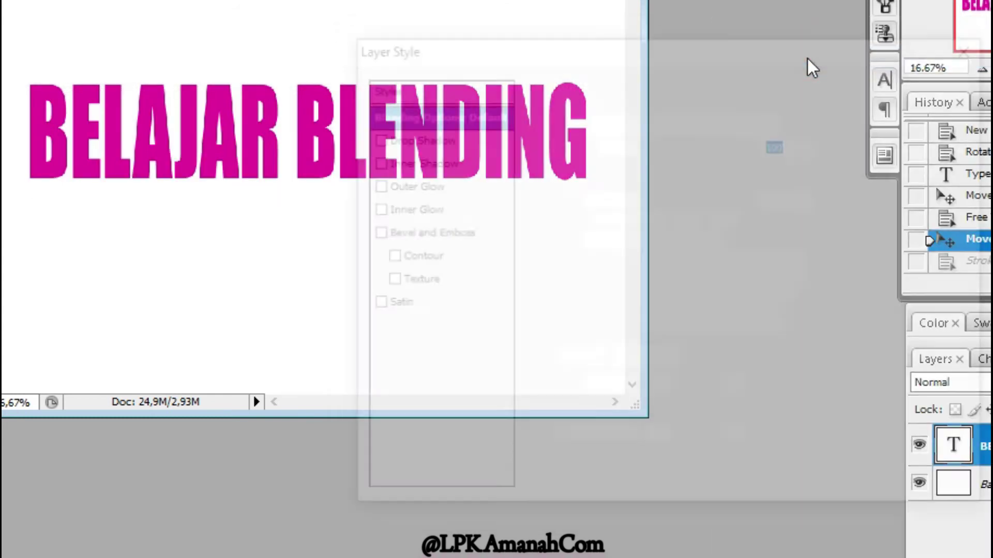
pyautogui.click(424, 168)
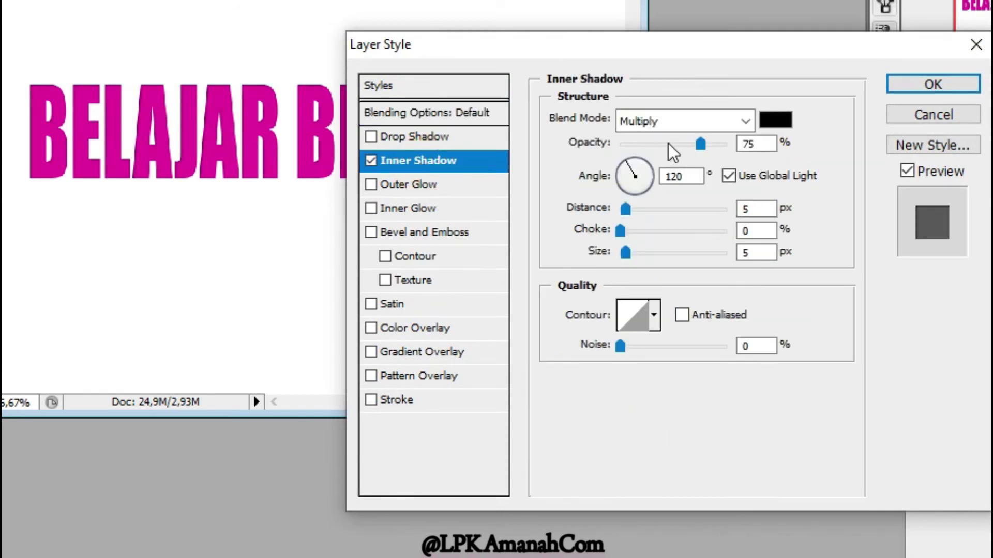
pyautogui.moveTo(629, 210); pyautogui.dragTo(641, 258)
pyautogui.click(376, 163)
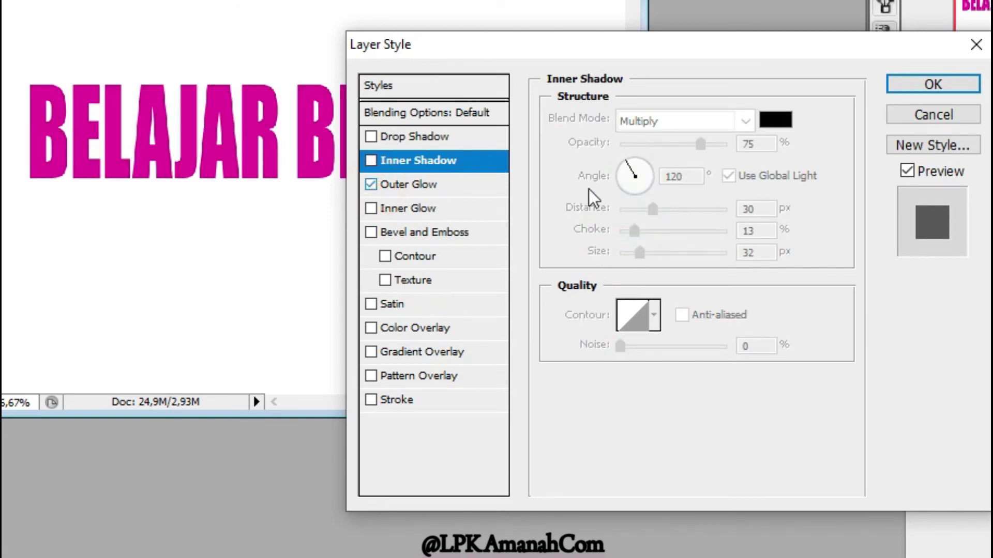
# - Turn on Outer Glow for the text, set its blend mode to Vivid Light and use a gradient as the glow color
pyautogui.click(397, 187)
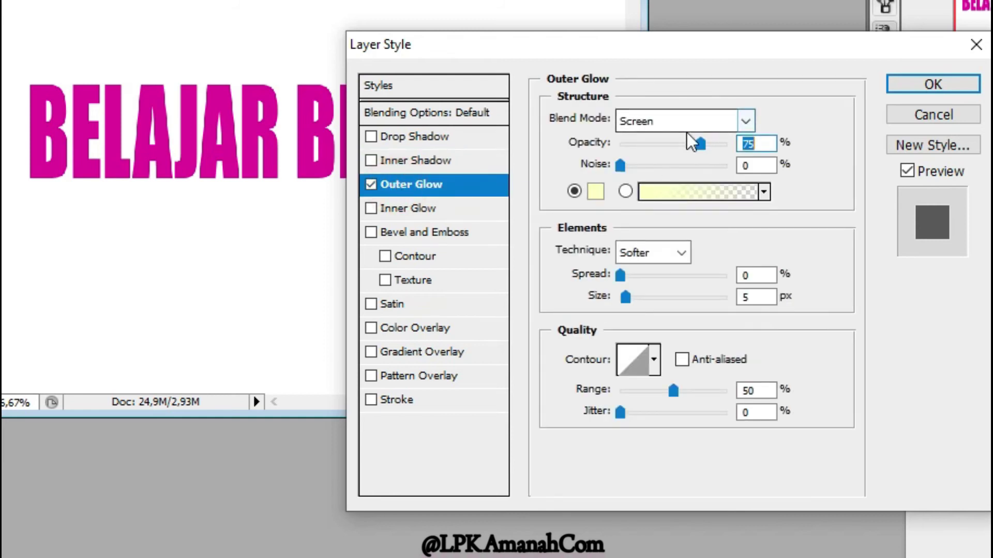
pyautogui.click(746, 122)
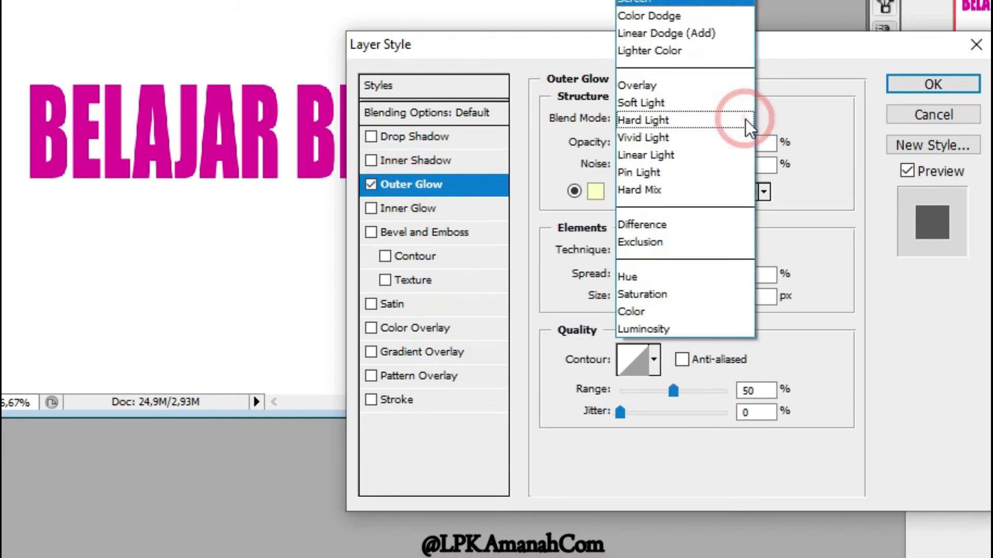
pyautogui.click(687, 136)
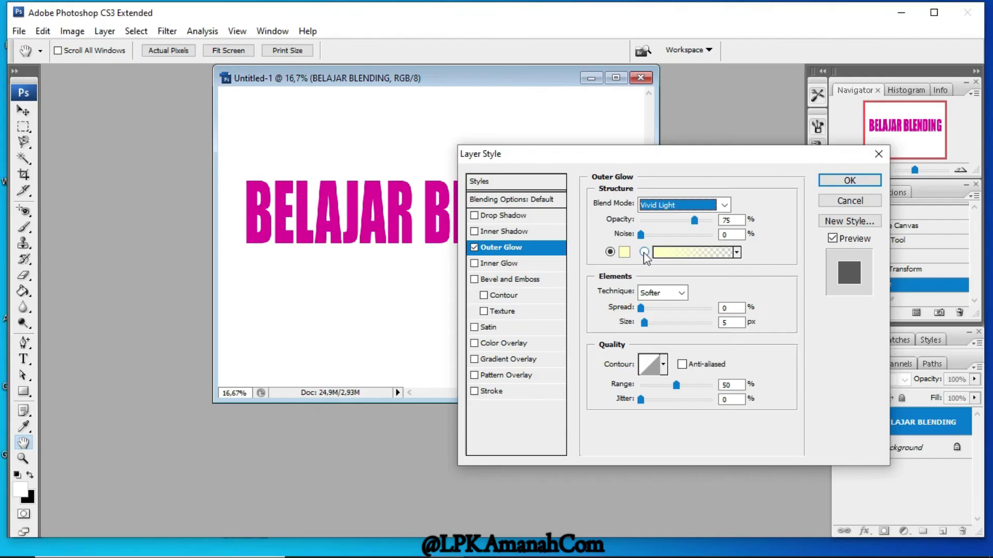
pyautogui.click(625, 191)
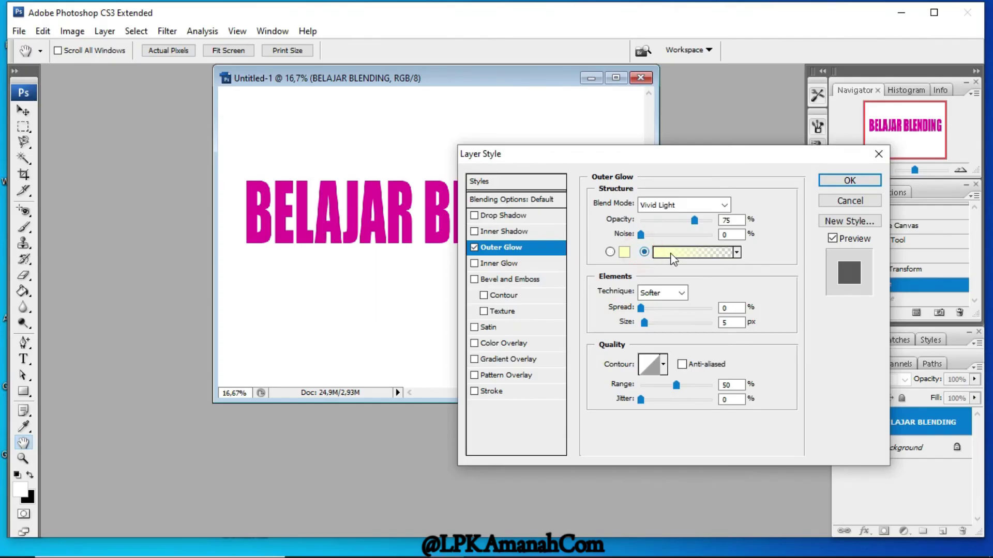
# - Apply the Orange, Yellow, Orange gradient preset to the text's Outer Glow
pyautogui.click(672, 253)
pyautogui.click(529, 117)
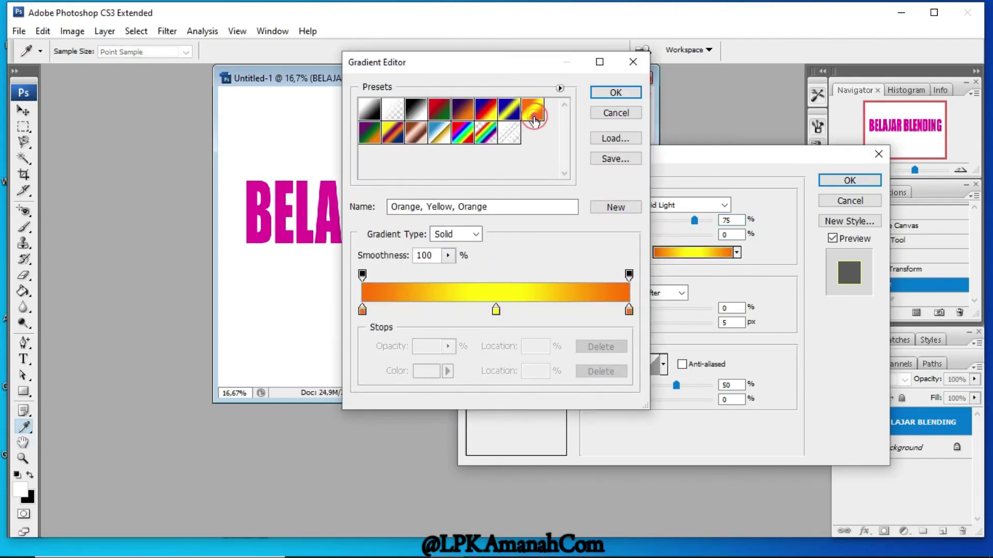
pyautogui.click(608, 94)
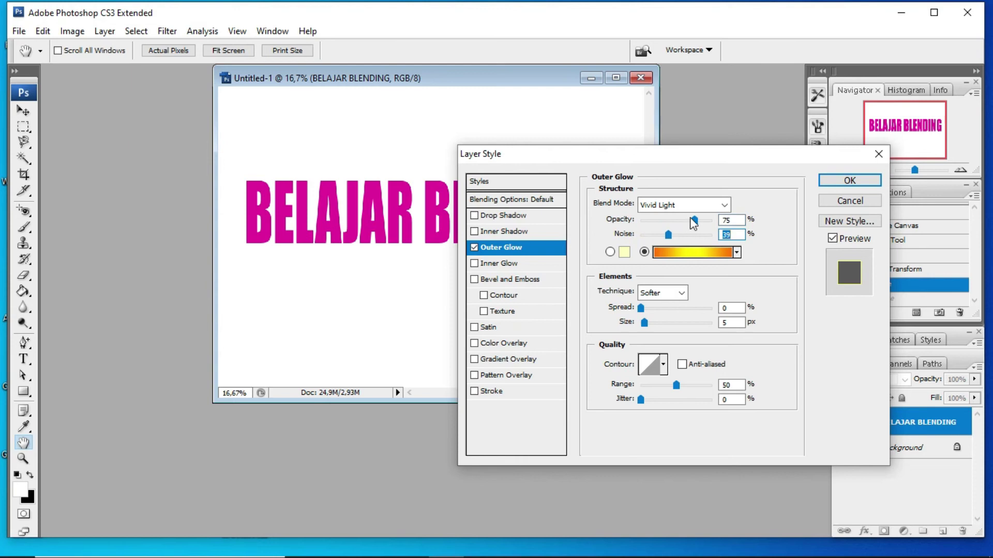
# - Try the Outer Glow with 100% opacity, 0% noise, 22% spread and 57 px size, and turn it off
pyautogui.click(713, 222)
pyautogui.moveTo(646, 322); pyautogui.dragTo(676, 329)
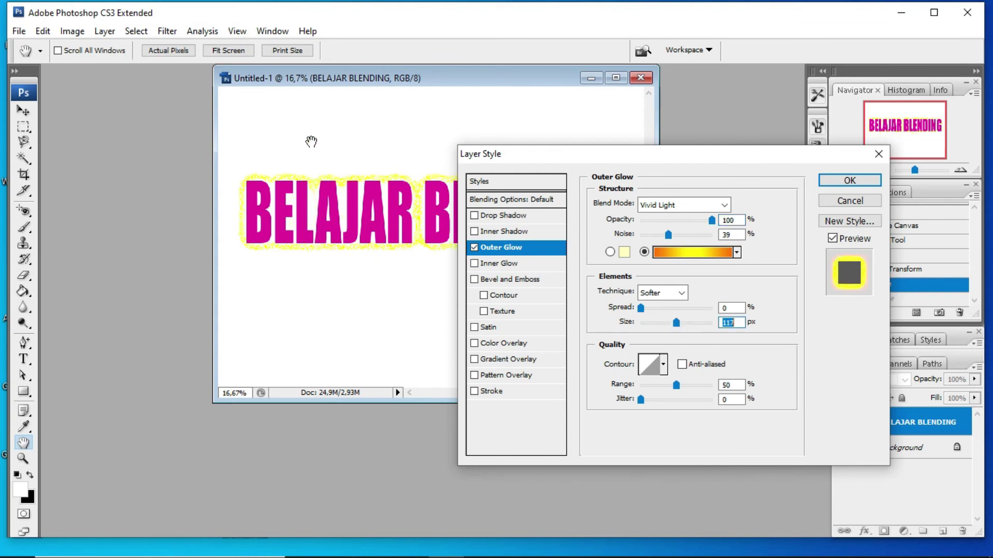
pyautogui.moveTo(642, 311); pyautogui.dragTo(662, 323)
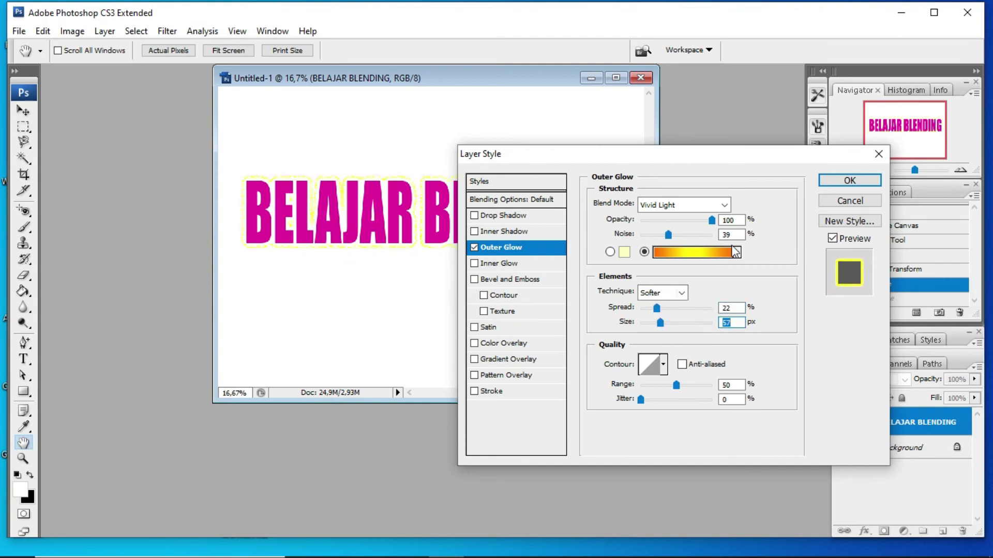
pyautogui.moveTo(668, 235); pyautogui.dragTo(626, 244)
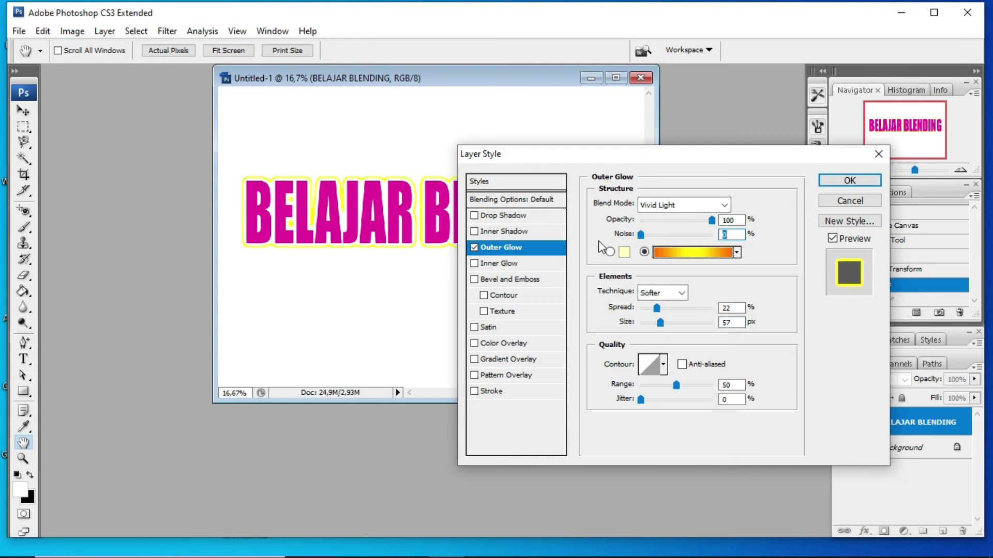
pyautogui.click(725, 221)
pyautogui.moveTo(711, 221); pyautogui.dragTo(755, 227)
pyautogui.moveTo(682, 161); pyautogui.dragTo(681, 89)
pyautogui.click(516, 176)
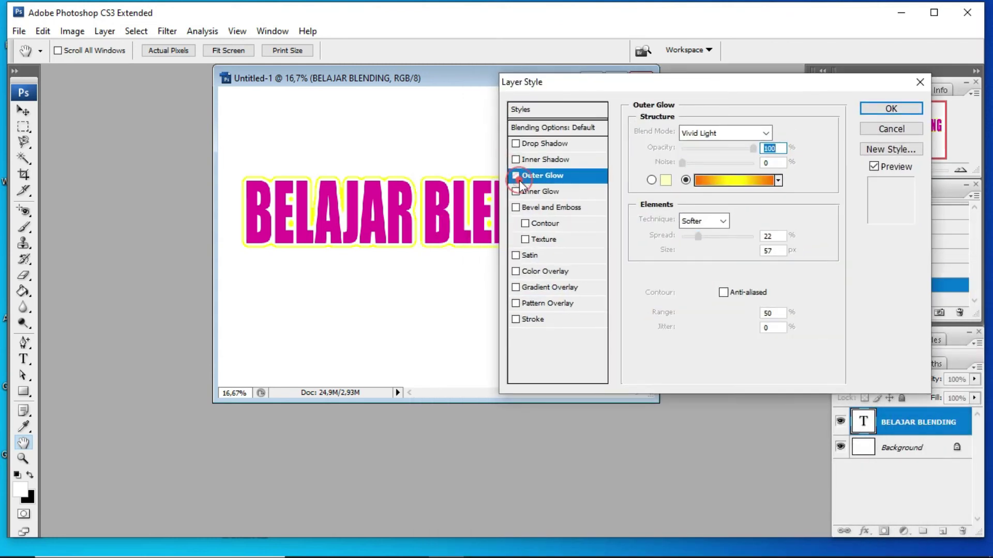
# - Turn on Inner Glow for the text and set its blend mode to Darken
pyautogui.click(516, 193)
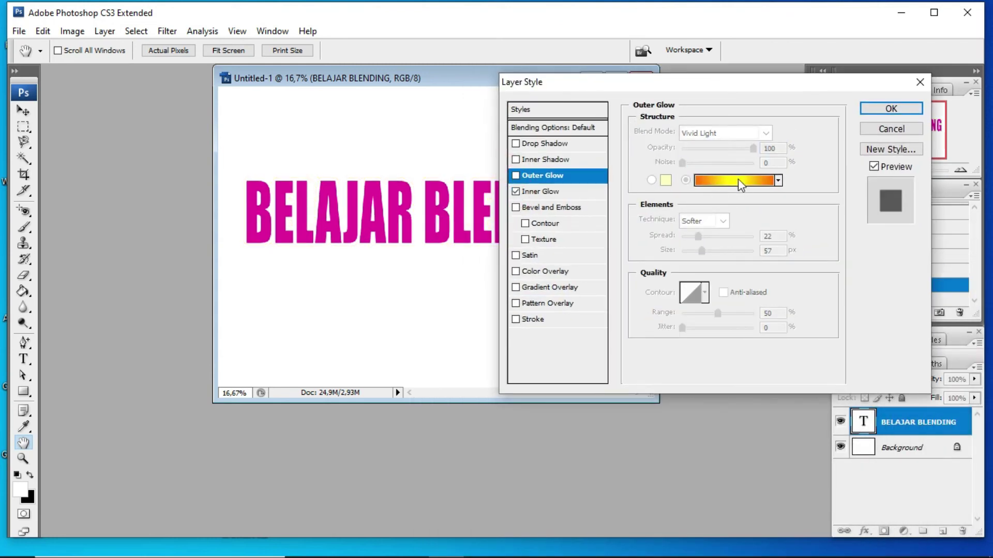
pyautogui.click(535, 191)
pyautogui.click(724, 133)
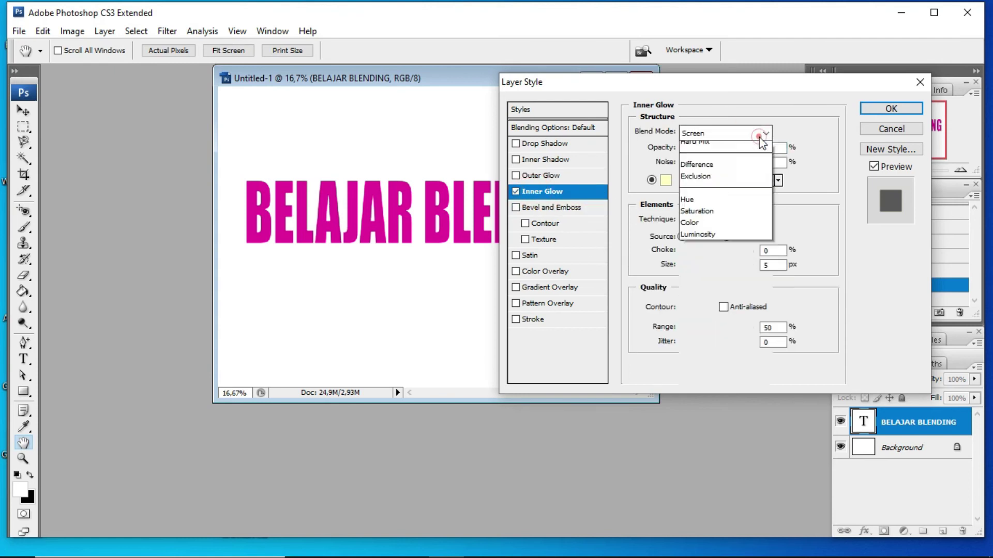
pyautogui.click(724, 181)
# - Try the Inner Glow with 100% opacity, 40% noise, Precise technique, Center source, 27% choke and 120 px size, and turn it off
pyautogui.moveTo(686, 266)
pyautogui.mouseDown()
pyautogui.moveTo(717, 268)
pyautogui.moveTo(704, 266)
pyautogui.mouseUp()
pyautogui.moveTo(683, 251); pyautogui.dragTo(701, 252)
pyautogui.click(682, 236)
pyautogui.moveTo(682, 163); pyautogui.dragTo(753, 148)
pyautogui.moveTo(703, 266)
pyautogui.mouseDown()
pyautogui.moveTo(751, 270)
pyautogui.moveTo(719, 269)
pyautogui.mouseUp()
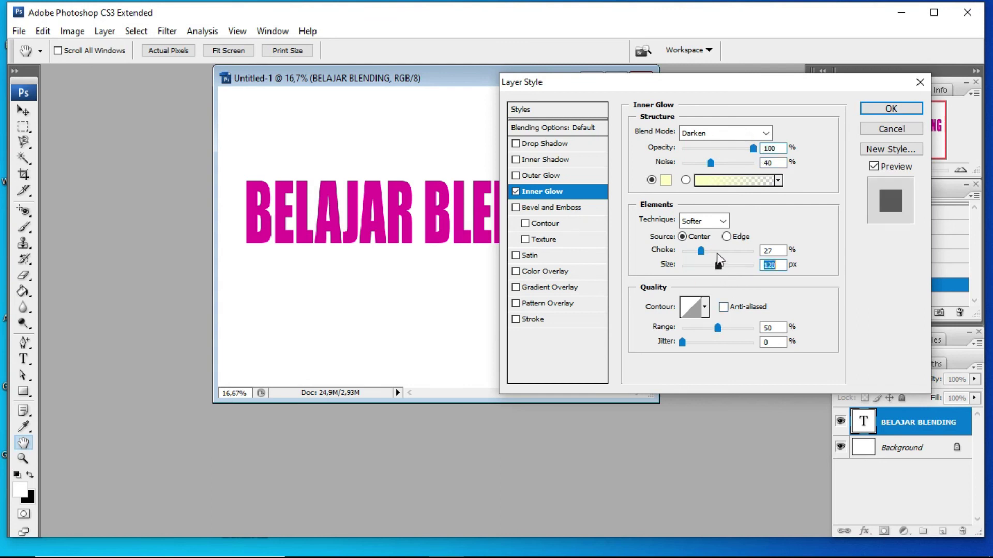
pyautogui.click(704, 221)
pyautogui.click(698, 239)
pyautogui.click(515, 192)
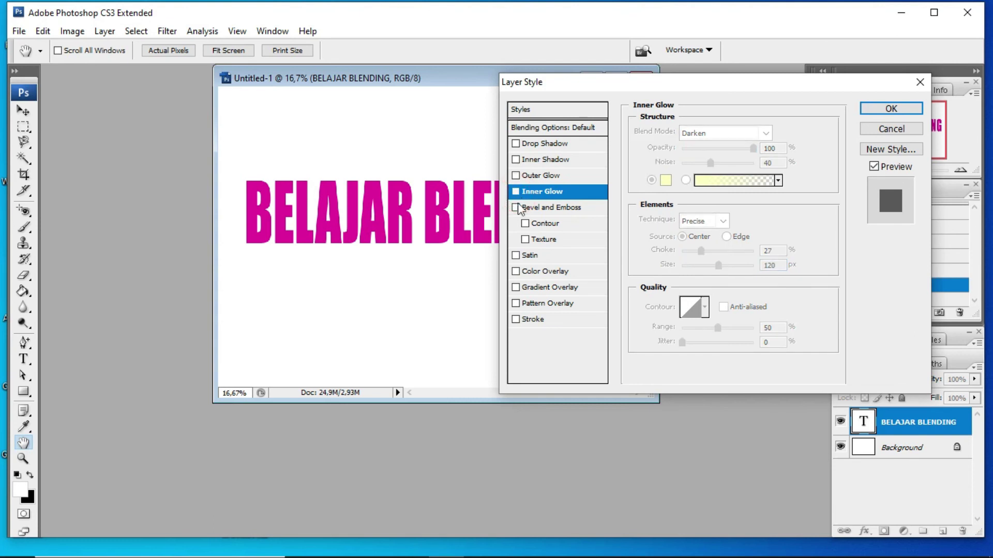
# - Turn on Satin for the text and set its color to red (#f21717)
pyautogui.click(519, 255)
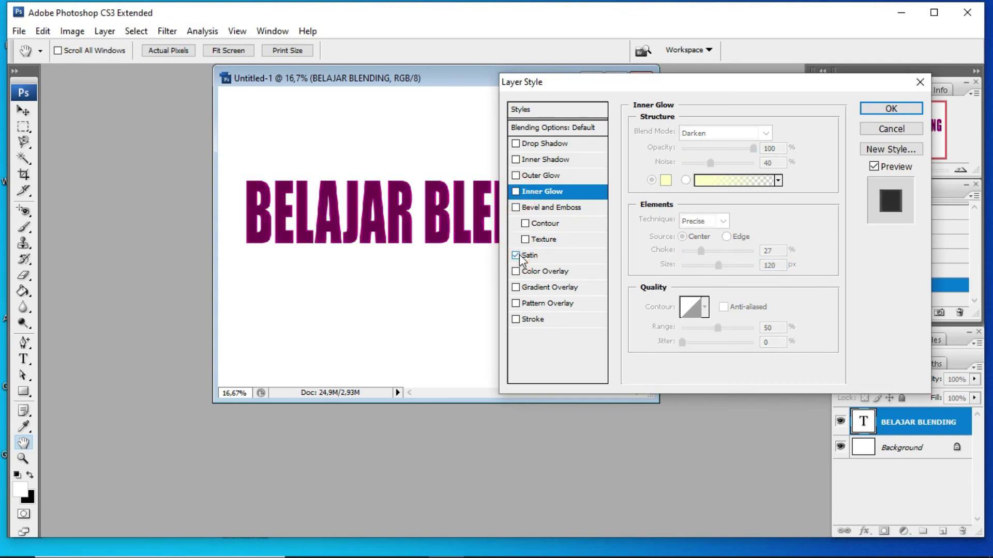
pyautogui.click(530, 257)
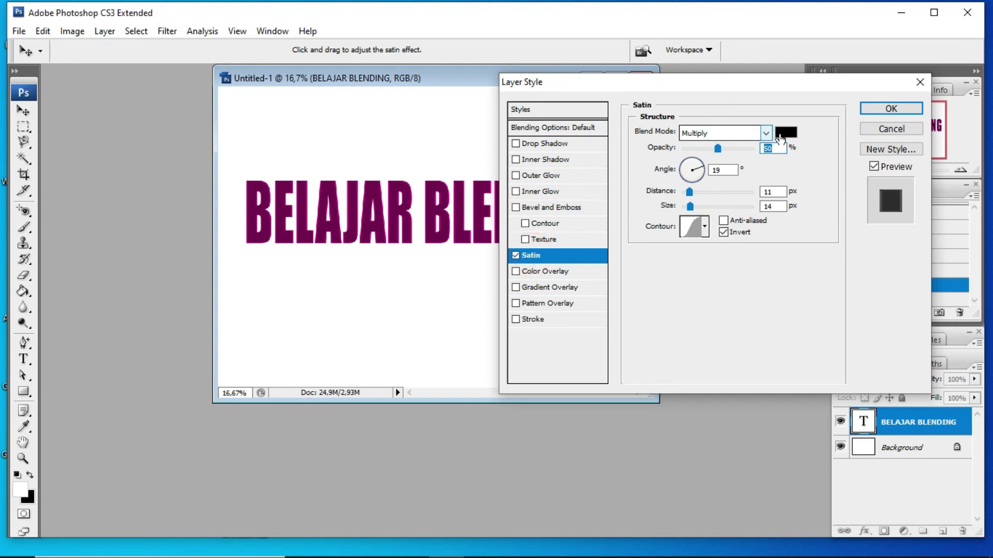
pyautogui.click(784, 132)
pyautogui.click(422, 211)
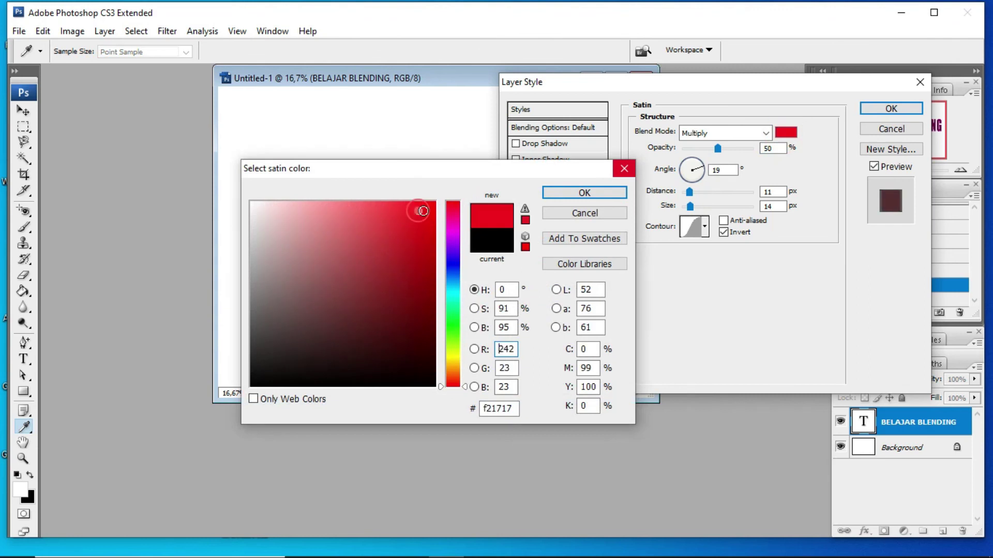
pyautogui.click(603, 188)
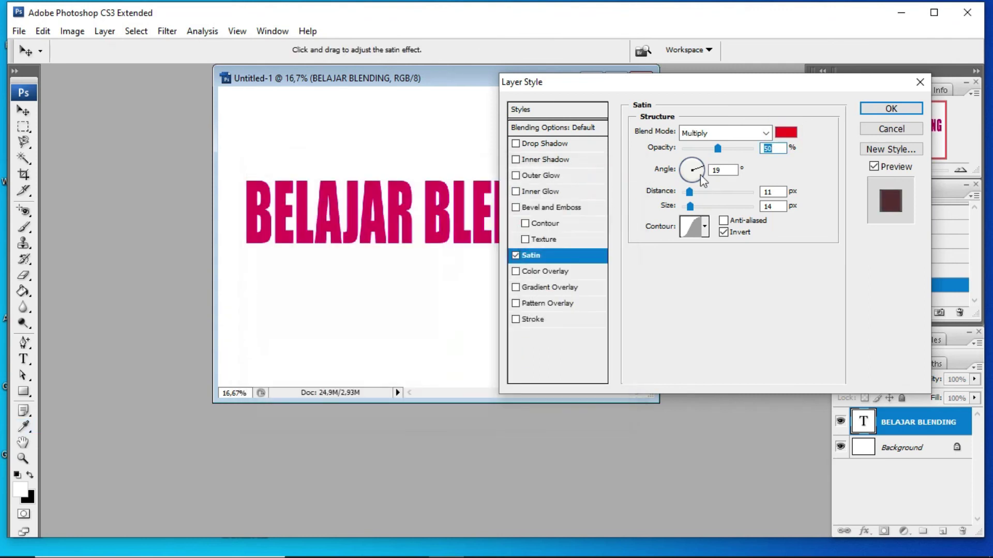
# - Set the Satin opacity to 68% and change its color to a medium blue
pyautogui.moveTo(717, 148); pyautogui.dragTo(731, 148)
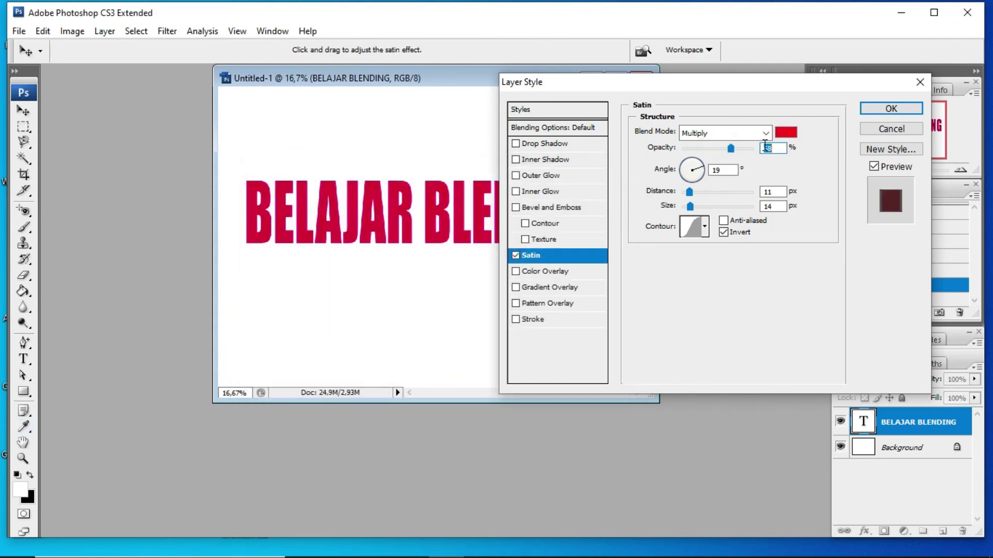
pyautogui.click(784, 133)
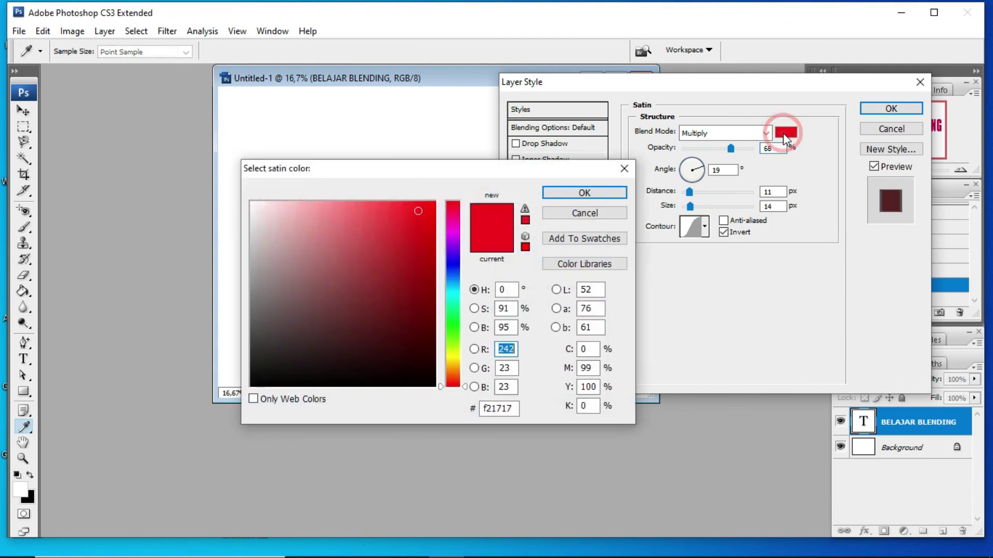
pyautogui.click(452, 279)
pyautogui.click(416, 257)
pyautogui.click(574, 193)
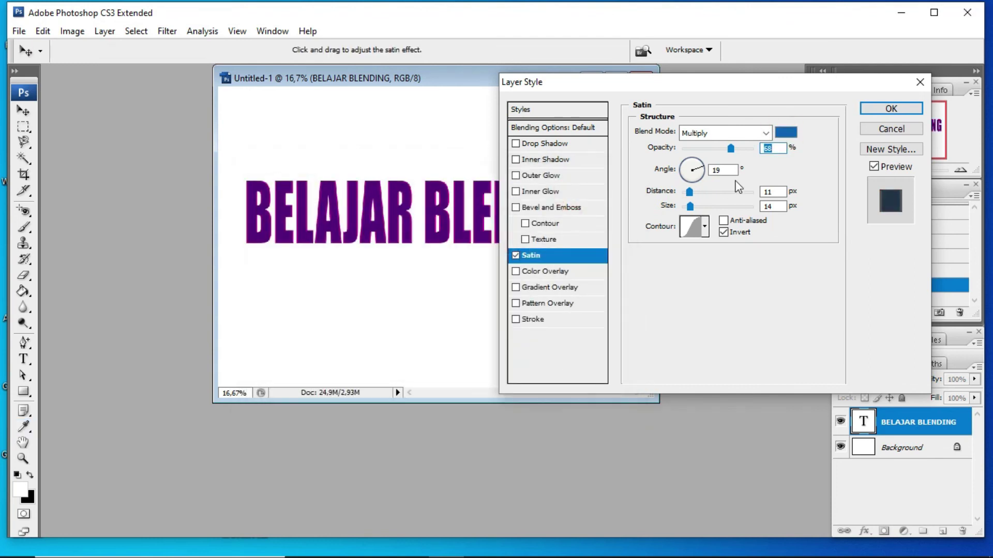
# - Try the Satin effect with 49% opacity, 30 px distance and 81 px size, and turn it off
pyautogui.moveTo(731, 149)
pyautogui.mouseDown()
pyautogui.moveTo(697, 149)
pyautogui.moveTo(717, 148)
pyautogui.mouseUp()
pyautogui.moveTo(690, 192); pyautogui.dragTo(708, 206)
pyautogui.click(515, 255)
# - Try a Color Overlay and a linear black-to-white Gradient Overlay on the text, turning each one off again
pyautogui.click(516, 273)
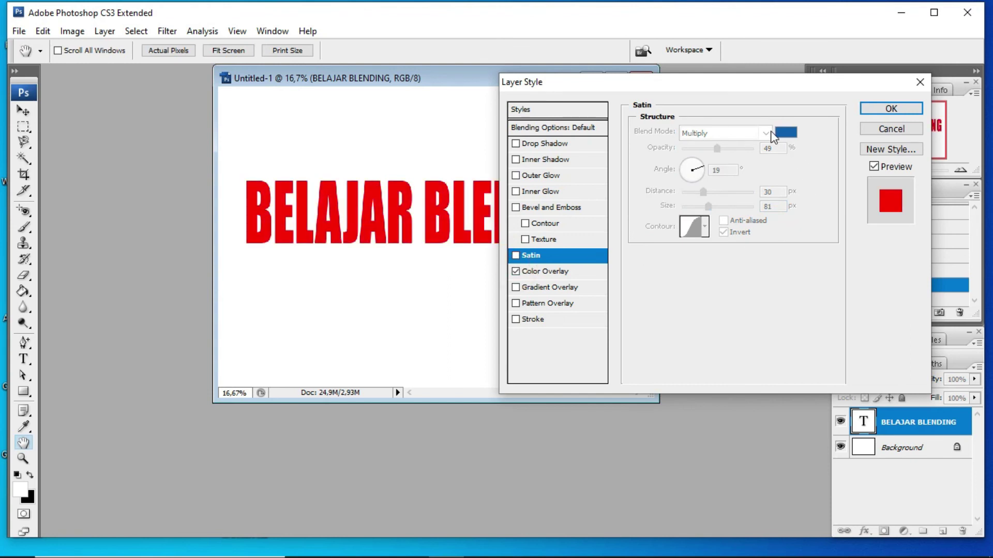
pyautogui.click(515, 271)
pyautogui.click(515, 288)
pyautogui.click(516, 288)
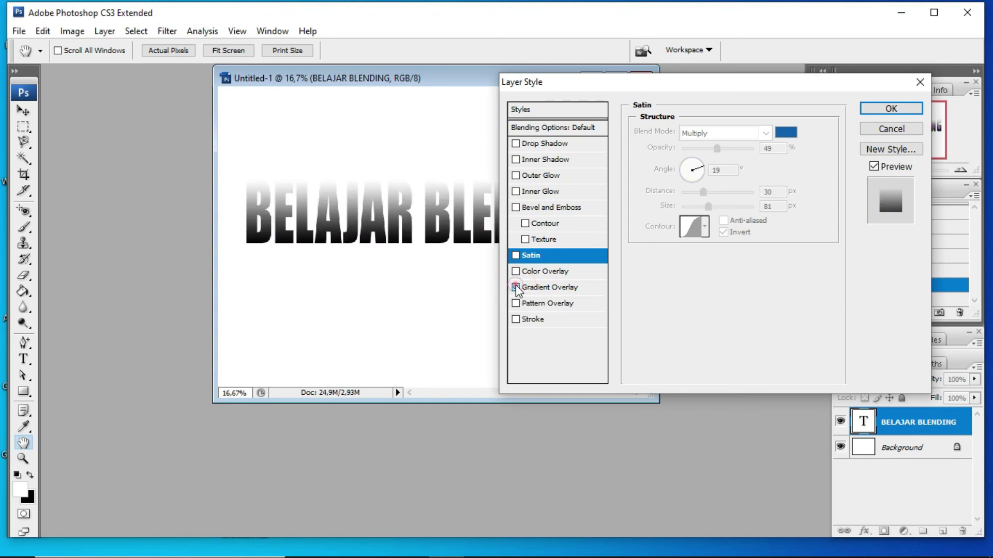
pyautogui.click(516, 288)
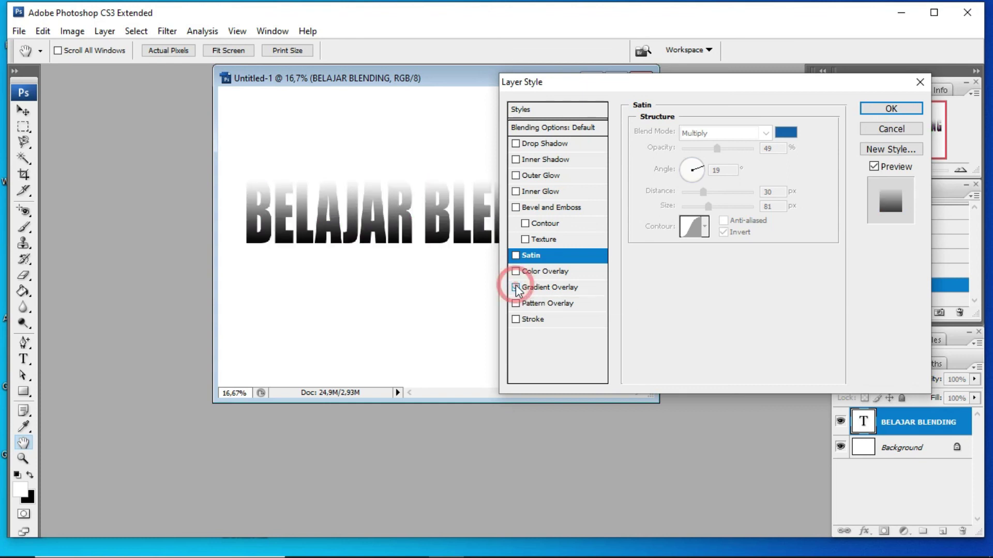
pyautogui.click(537, 288)
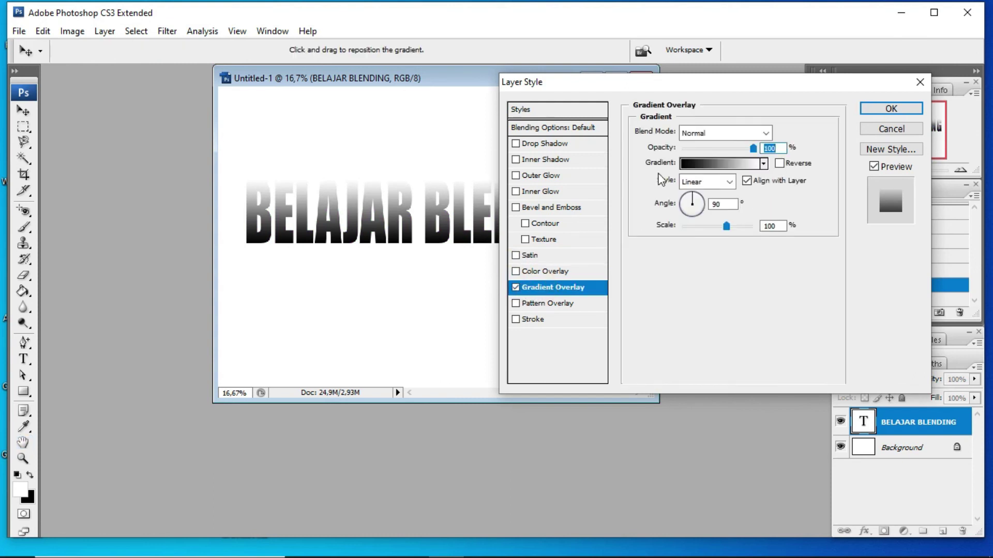
pyautogui.press('space')
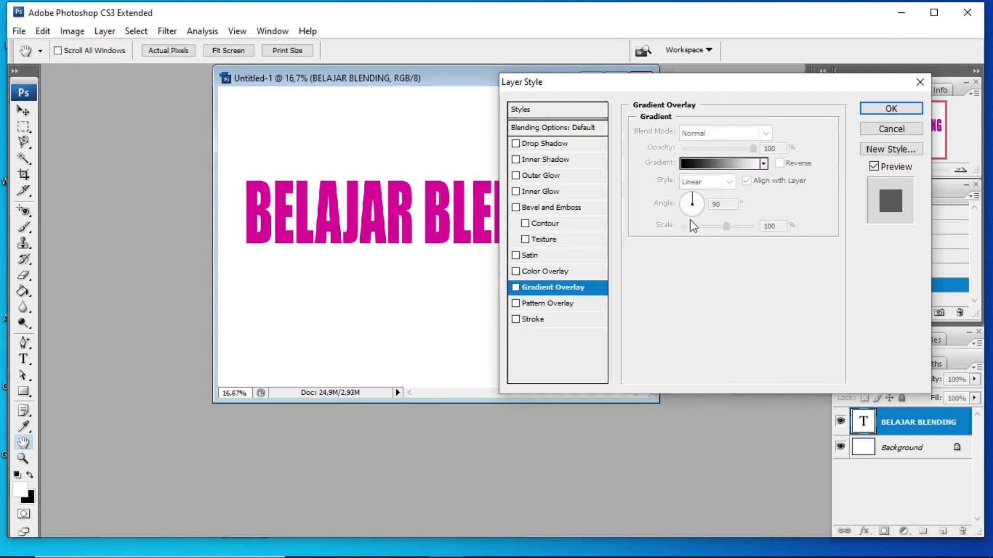
pyautogui.moveTo(823, 86); pyautogui.dragTo(619, 154)
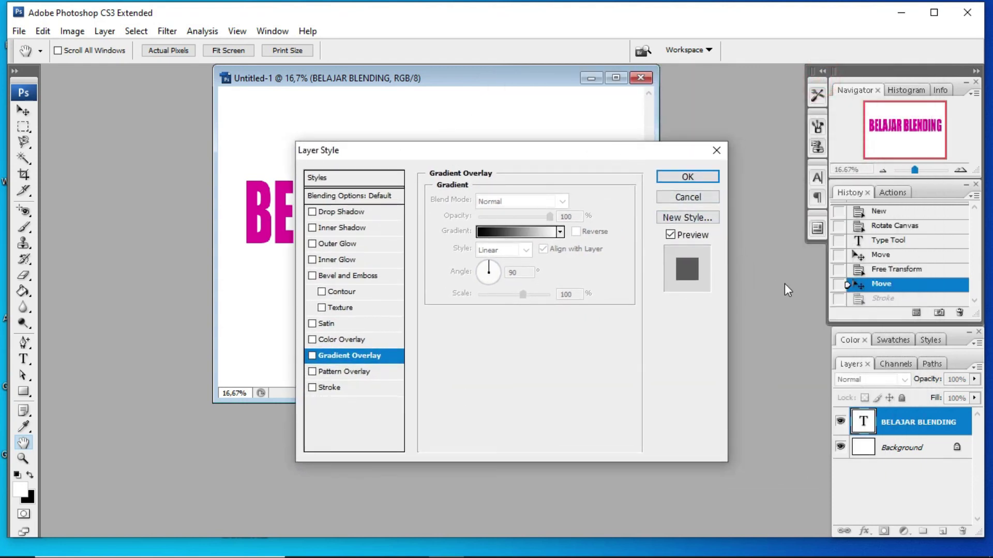
pyautogui.moveTo(647, 155); pyautogui.dragTo(680, 121)
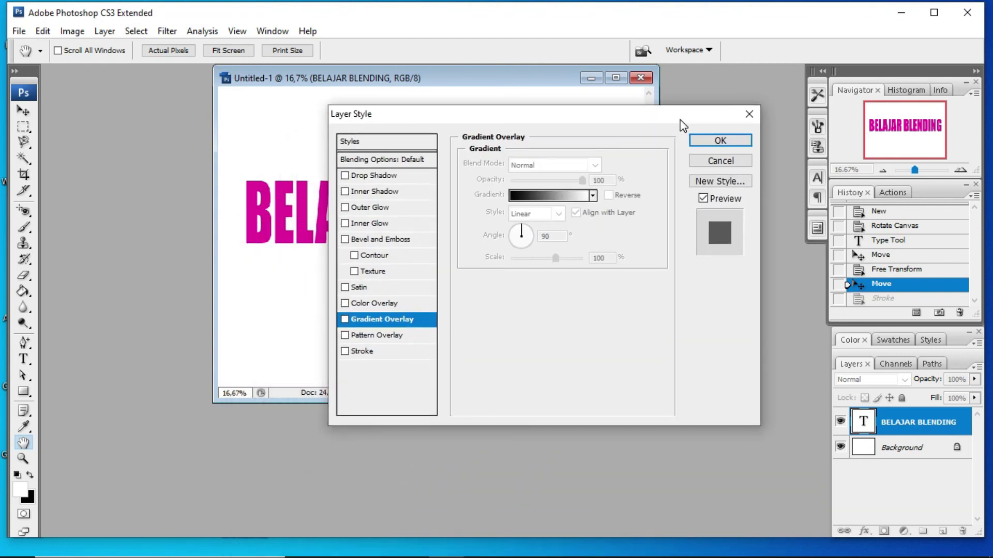